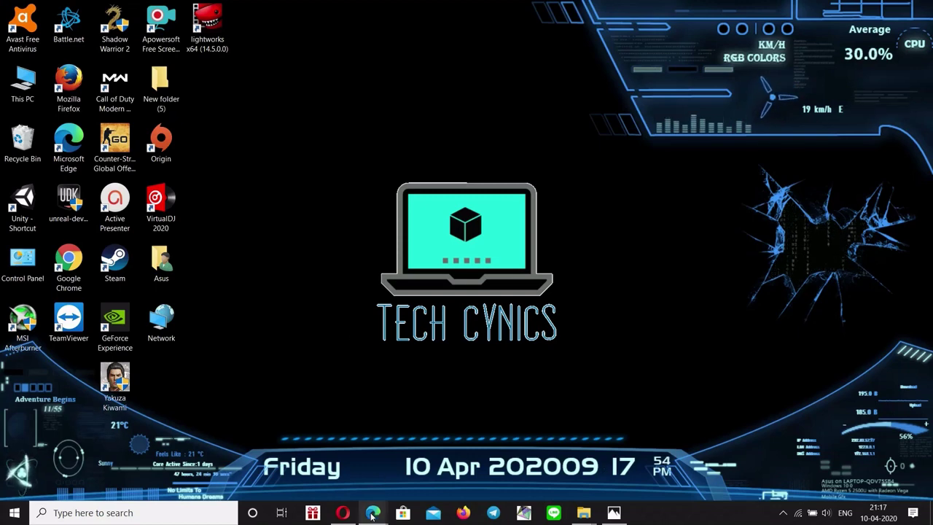
Step: Switch to Opera, search the web for "ubuntu download" and open the Download Ubuntu Desktop result
left_click(341, 510)
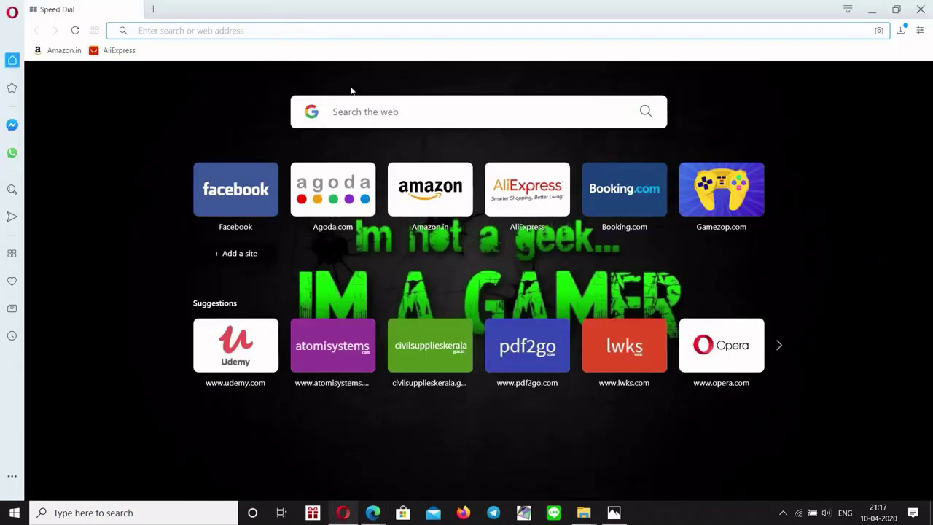
left_click(358, 112)
type("ubu")
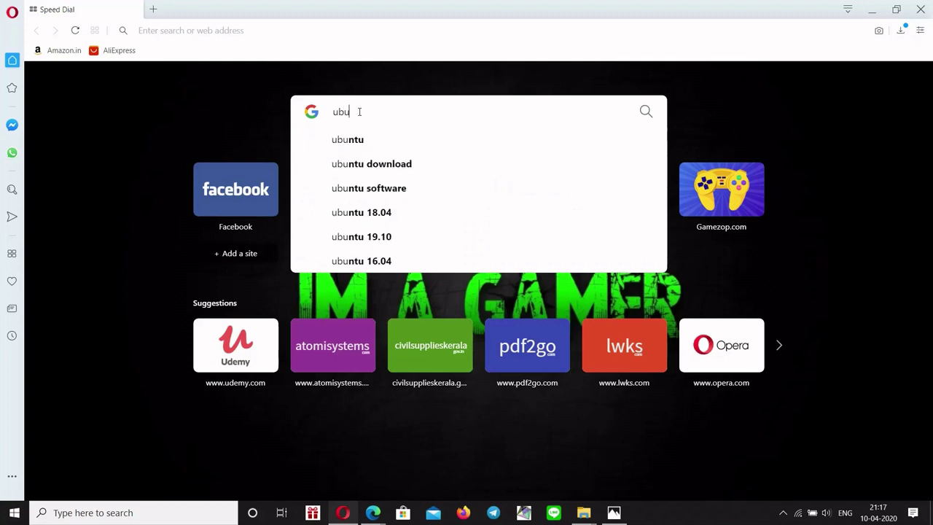
key("Down")
key("Down")
key("Down")
key("Up")
key("Return")
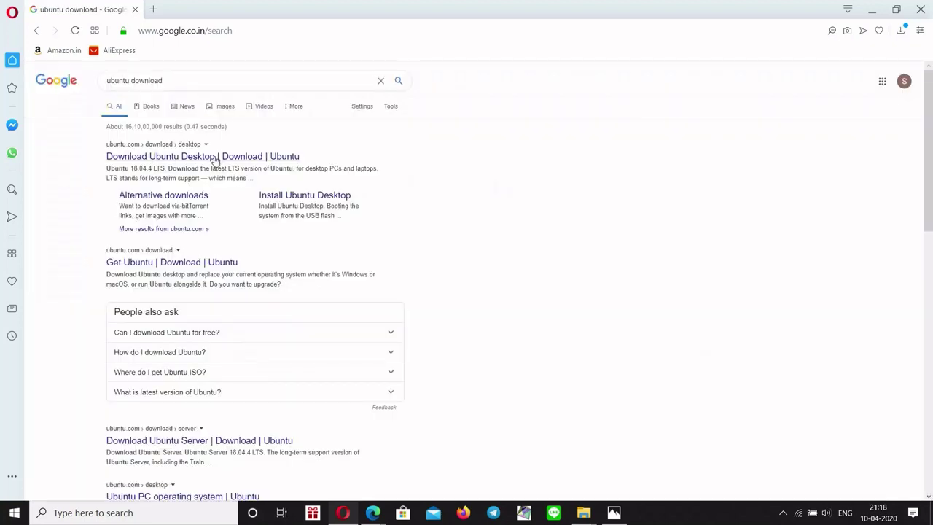
left_click(216, 158)
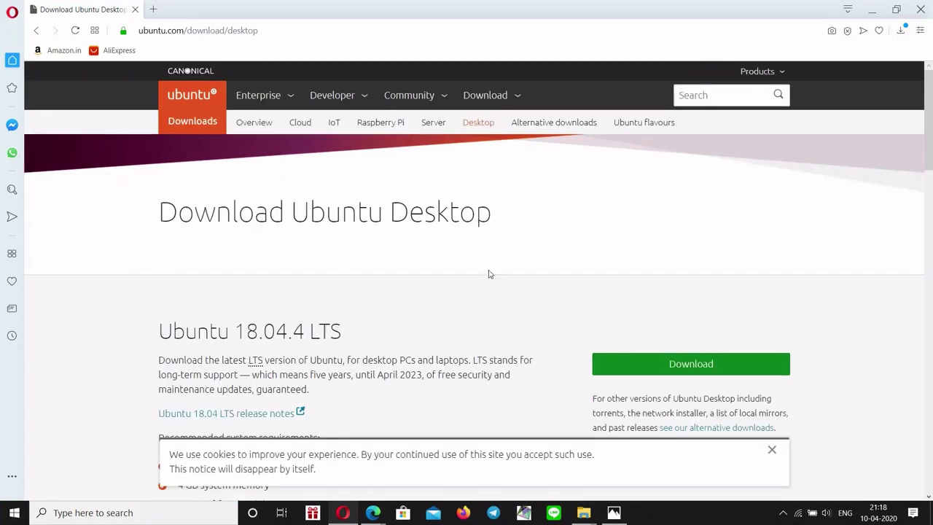
Step: Examine the recommended system requirements for Ubuntu 18.04.4 LTS, including processor, memory, drive space and internet access
scroll(681, 409, "down", 1)
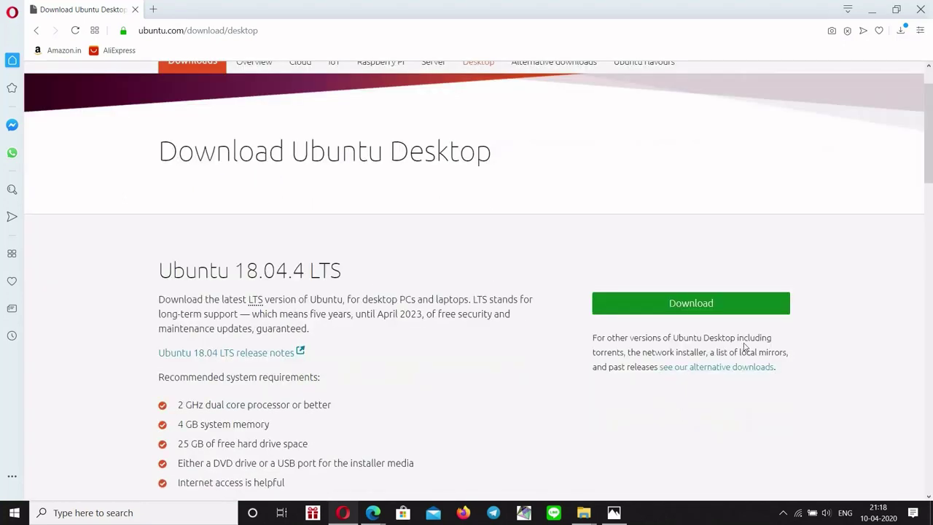
scroll(607, 357, "down", 1)
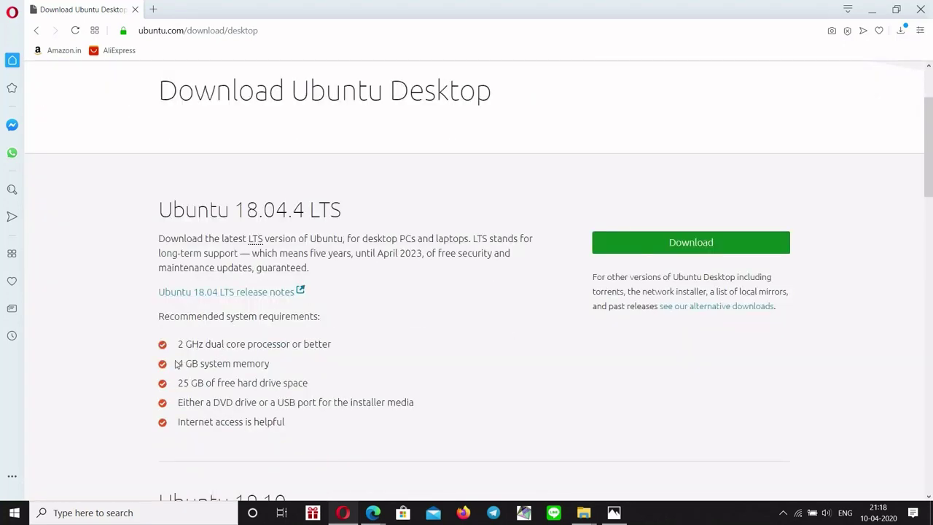
left_click_drag(175, 348, 425, 428)
left_click(288, 374)
left_click_drag(184, 347, 343, 343)
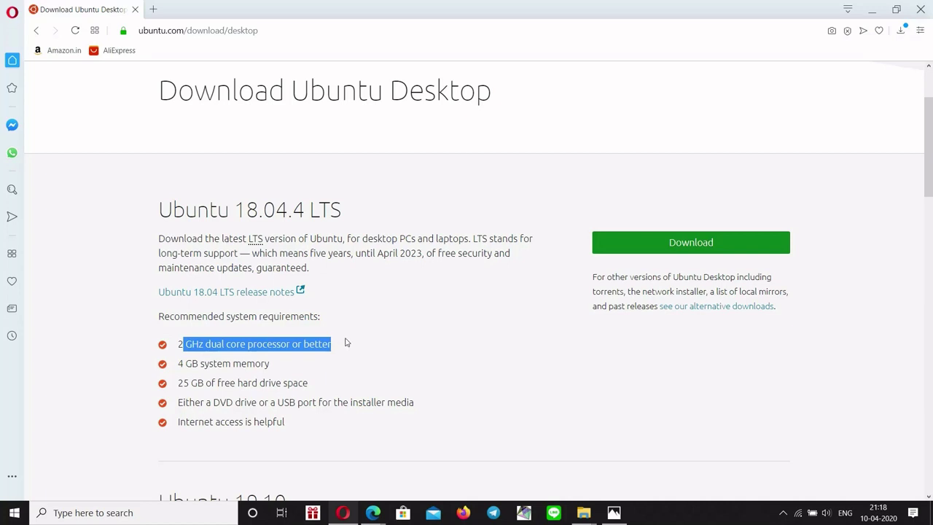
scroll(327, 352, "down", 2)
left_click(209, 251)
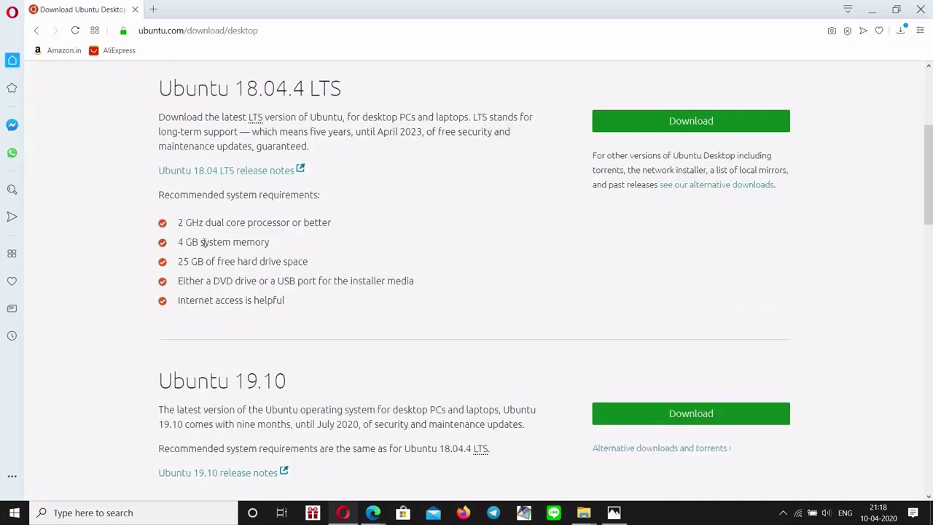
left_click_drag(204, 261, 312, 262)
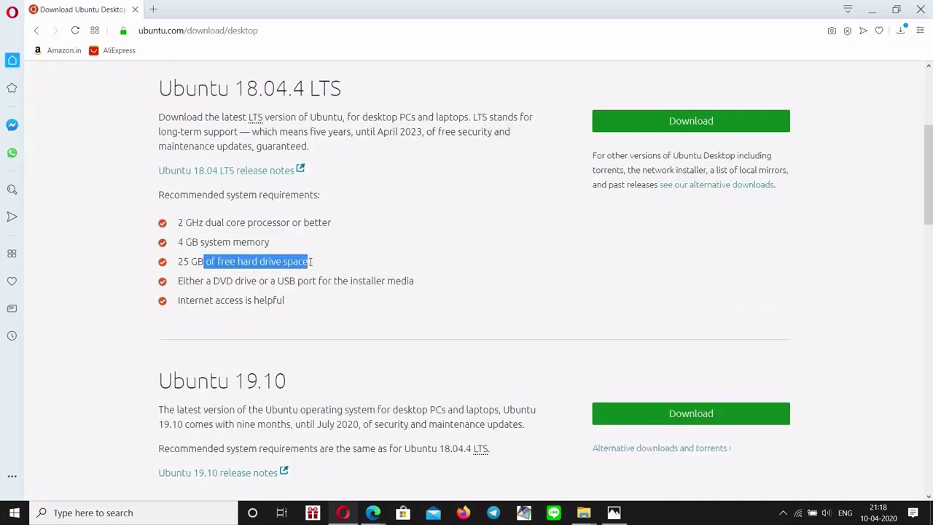
left_click(305, 304)
left_click_drag(284, 301, 175, 301)
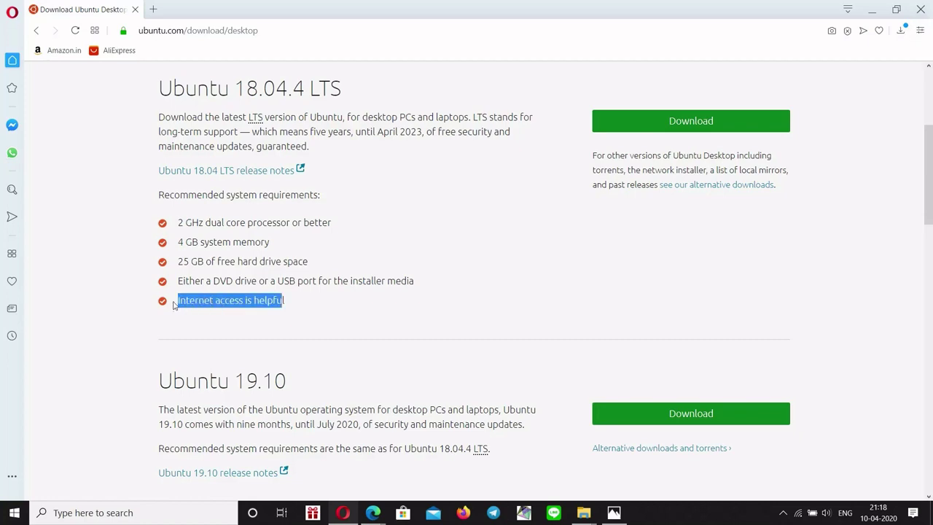
left_click(331, 309)
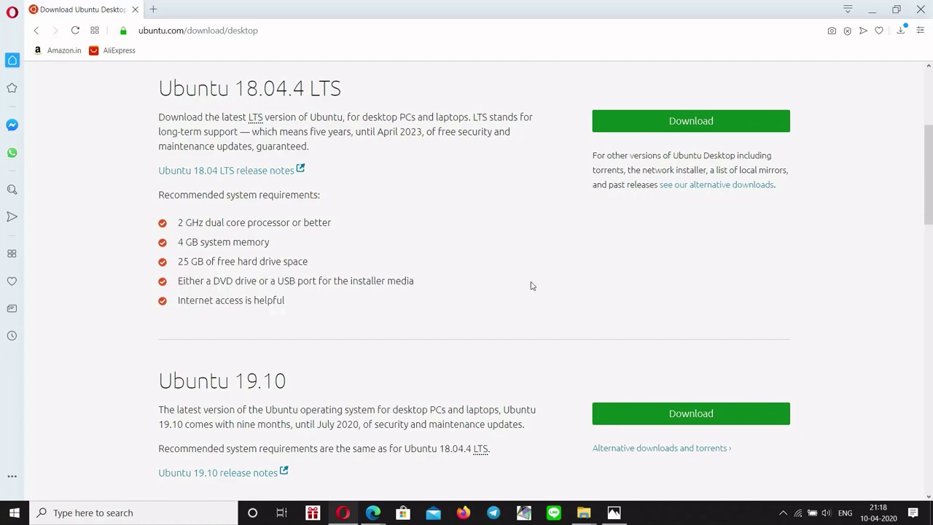
Step: Compare the support periods described for Ubuntu 18.04.4 LTS and Ubuntu 19.10 on the download page
scroll(531, 285, "up", 3)
scroll(225, 218, "down", 2)
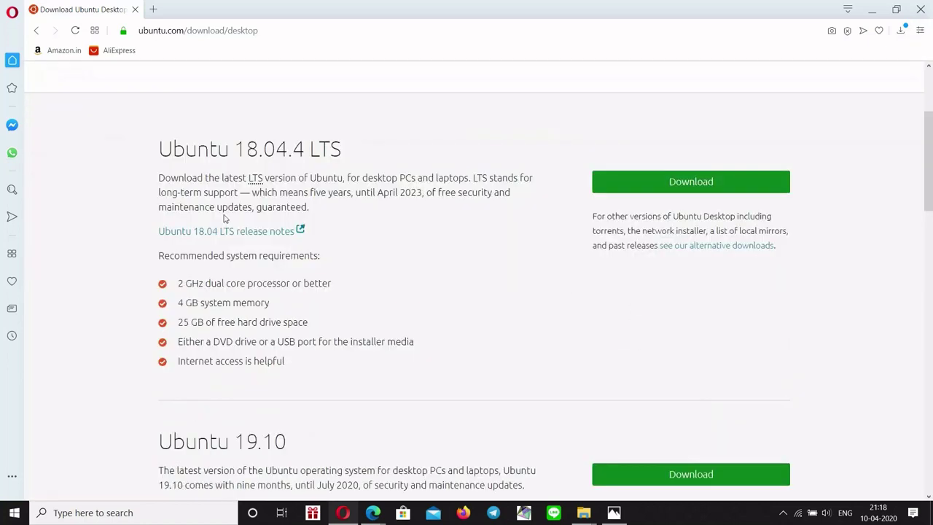
scroll(309, 183, "down", 1)
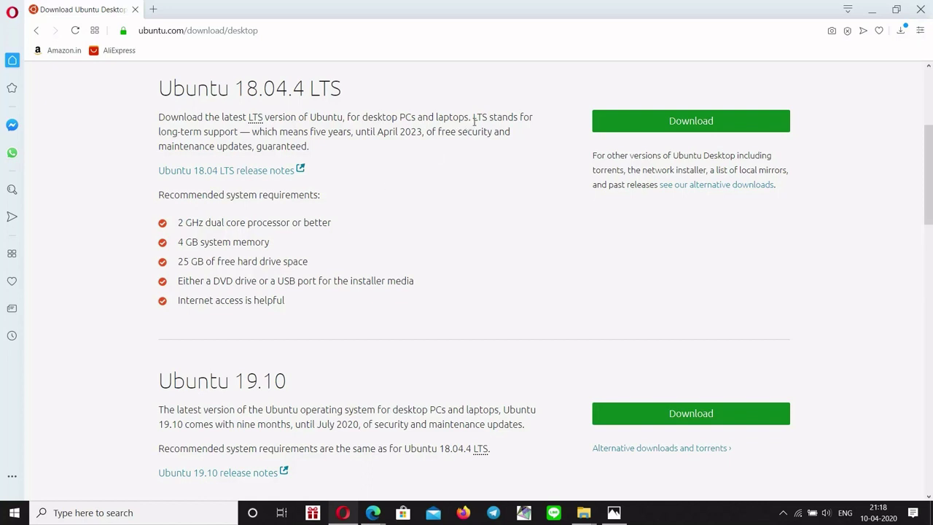
left_click_drag(475, 115, 371, 132)
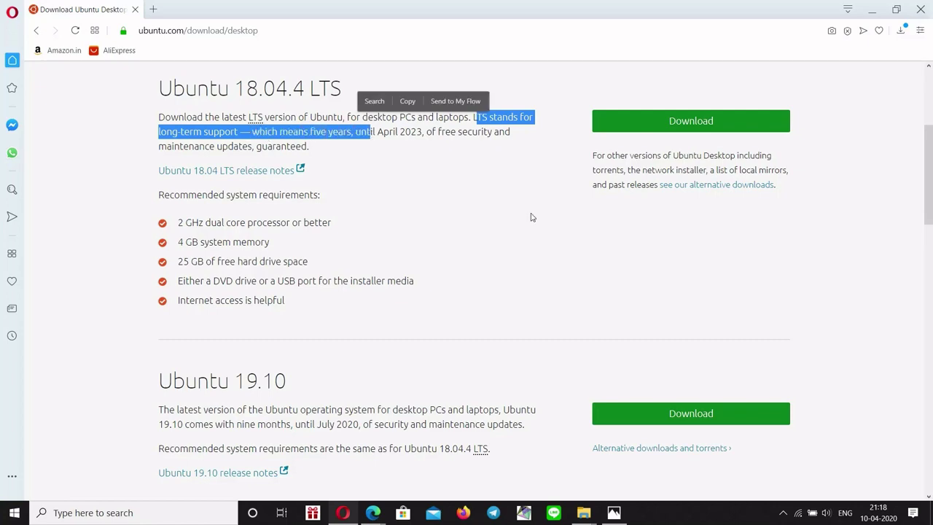
left_click(515, 248)
scroll(517, 244, "down", 2)
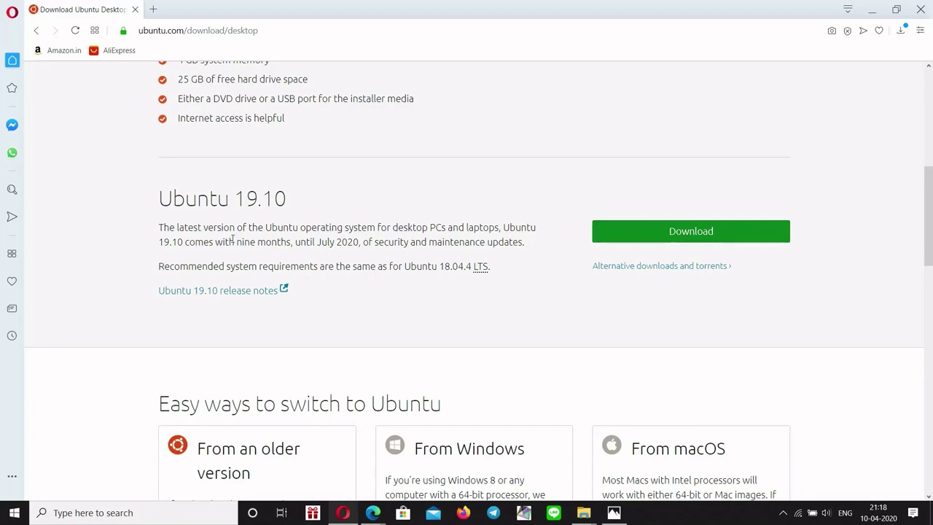
left_click_drag(234, 241, 515, 242)
scroll(294, 200, "up", 6)
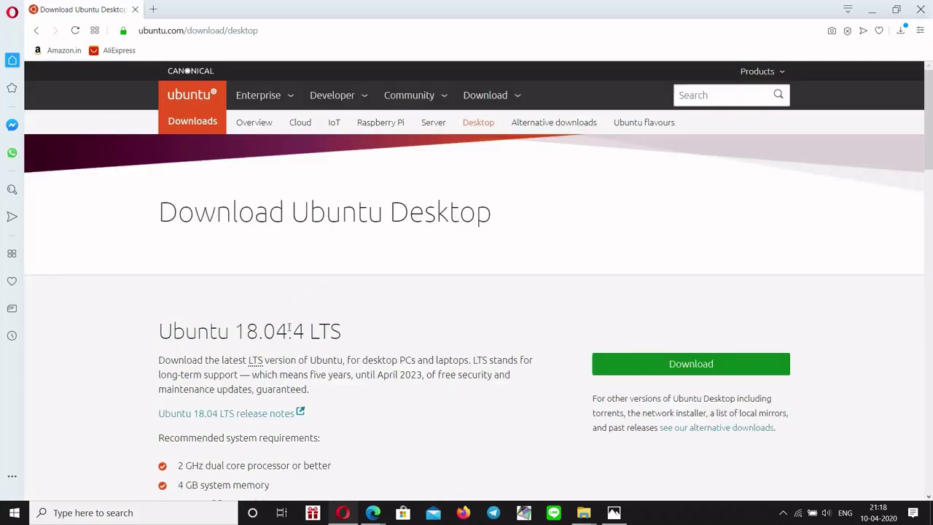
Step: Review the long-term support description of Ubuntu 18.04.4 LTS and start downloading that version
left_click_drag(218, 360, 549, 380)
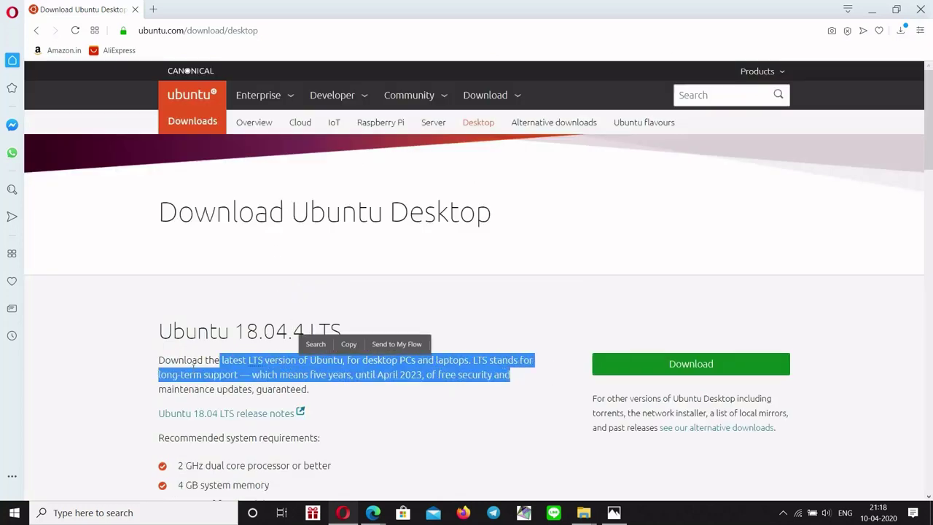
left_click(307, 372)
scroll(352, 361, "down", 1)
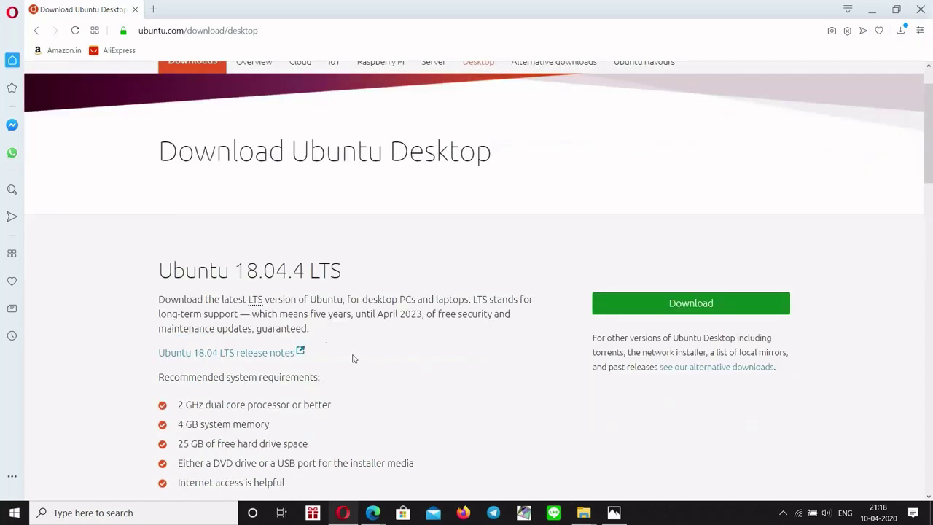
left_click_drag(320, 313, 517, 342)
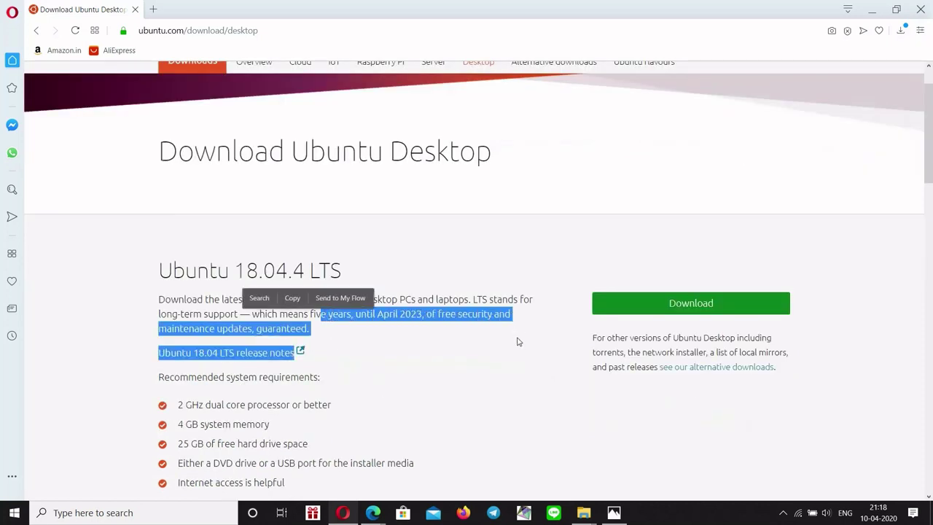
left_click(718, 306)
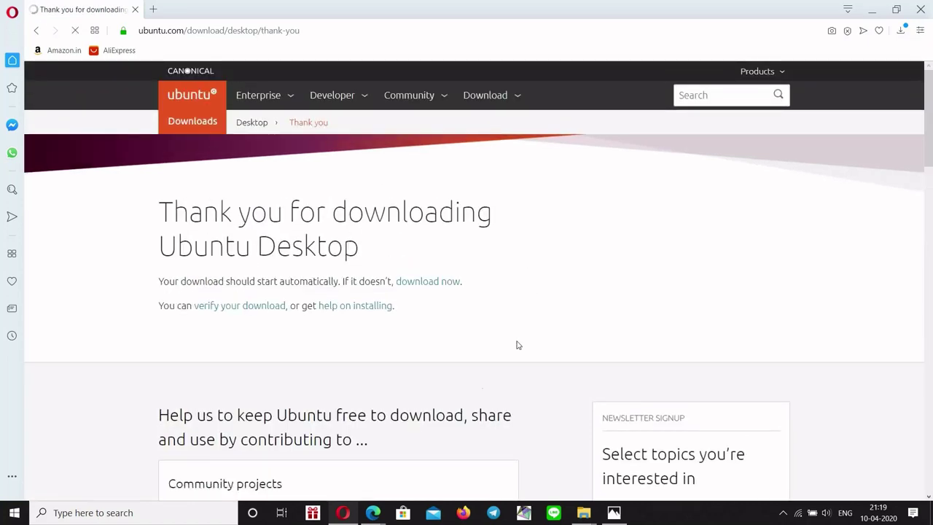
Step: Set the Community projects contribution to 125 in the Ubuntu donation form
scroll(328, 345, "down", 2)
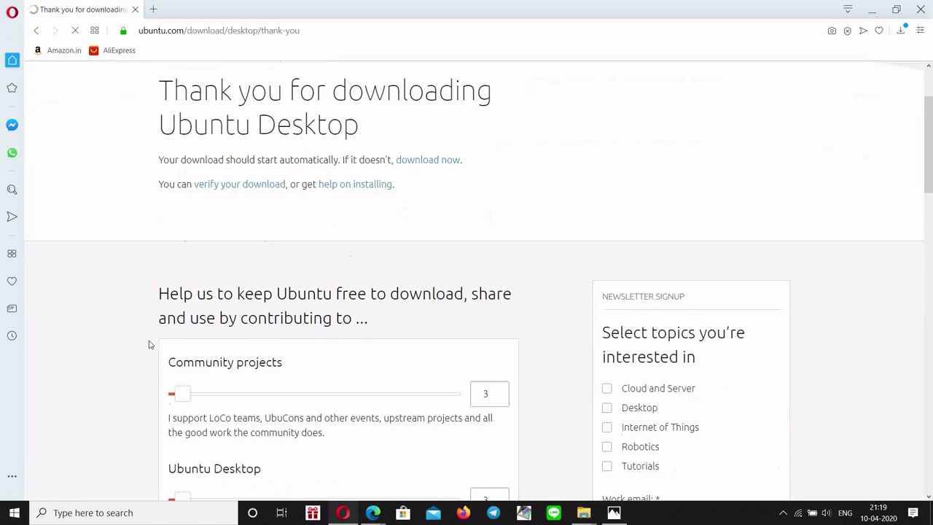
scroll(150, 344, "down", 4)
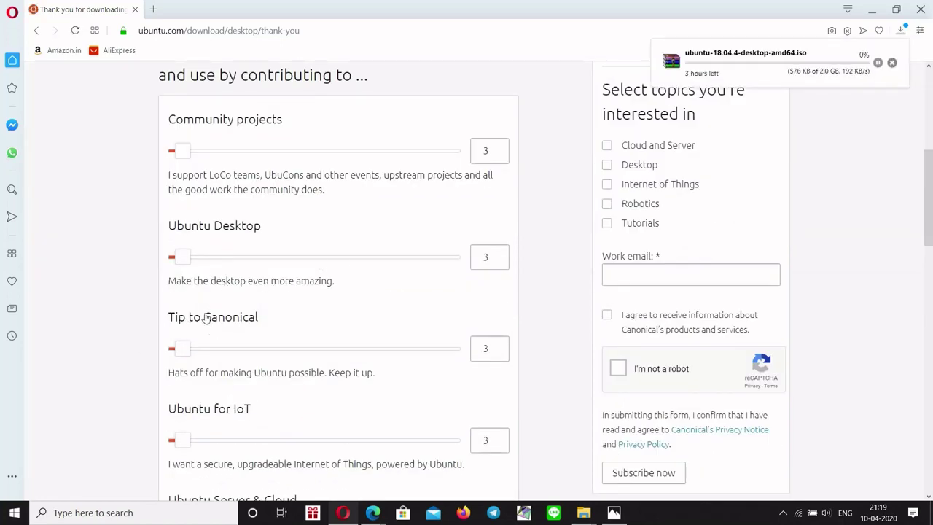
left_click(187, 153)
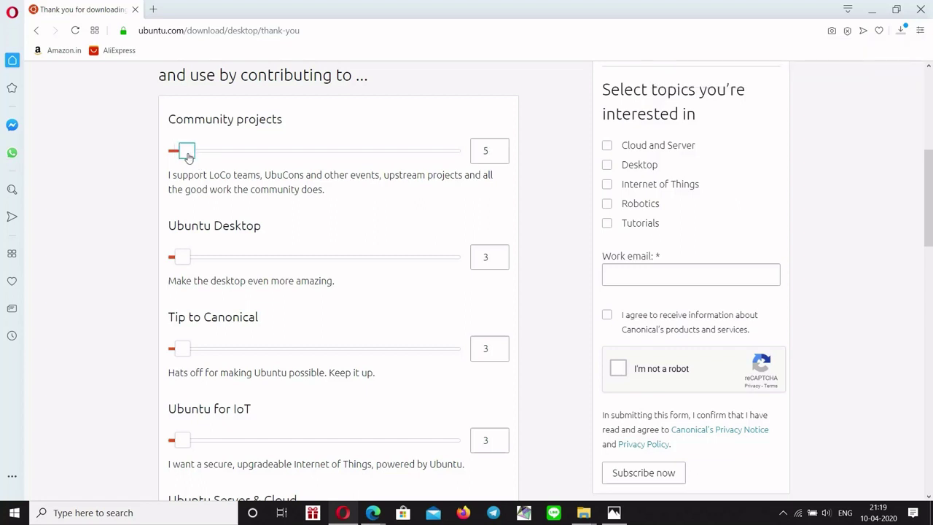
left_click_drag(188, 157, 506, 150)
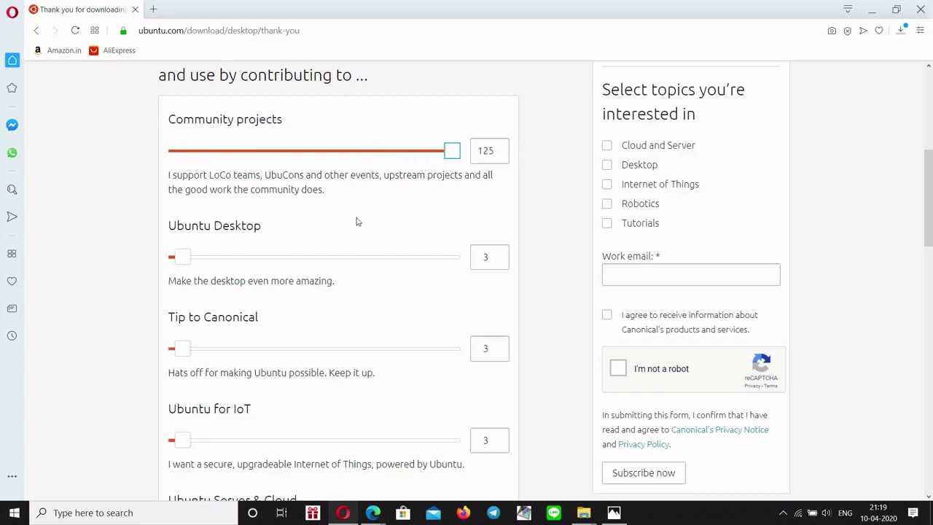
Step: Select Desktop as a topic of interest in the newsletter signup form
left_click(609, 167)
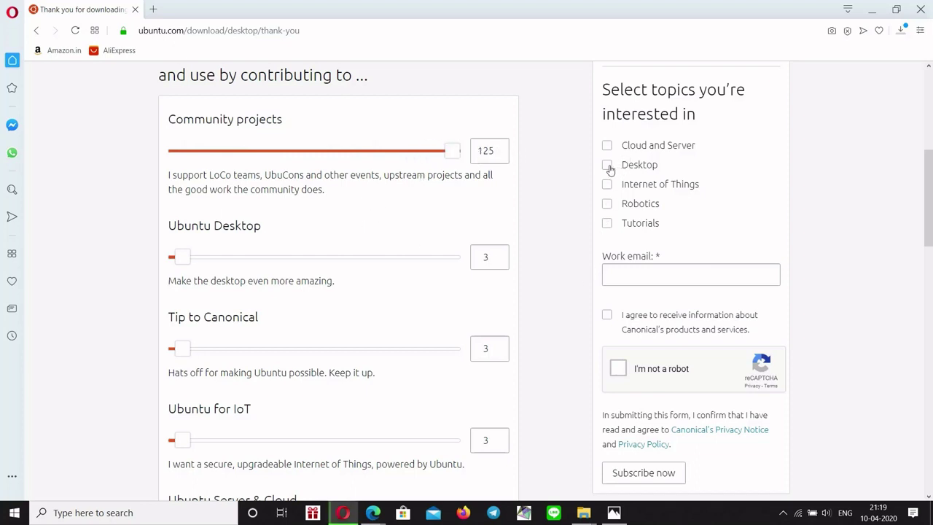
scroll(678, 131, "up", 2)
scroll(656, 138, "down", 3)
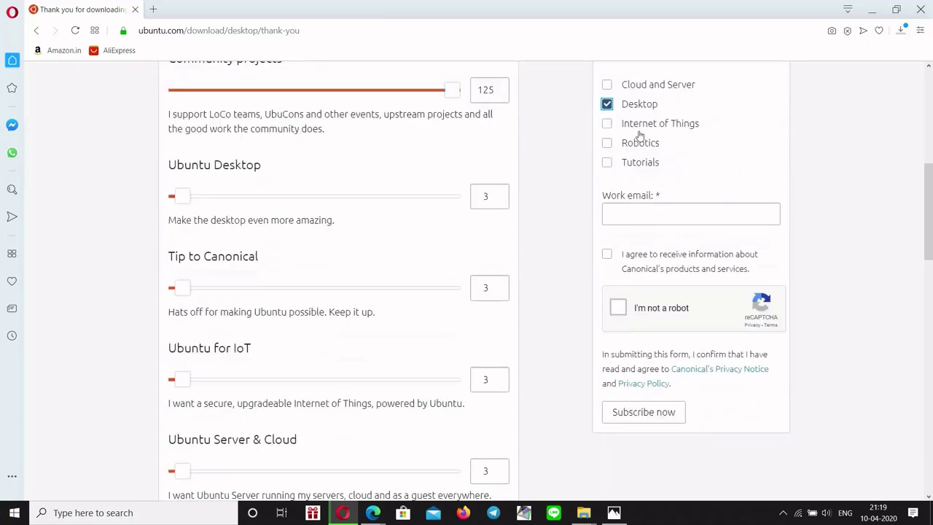
scroll(632, 124, "down", 2)
scroll(521, 319, "down", 7)
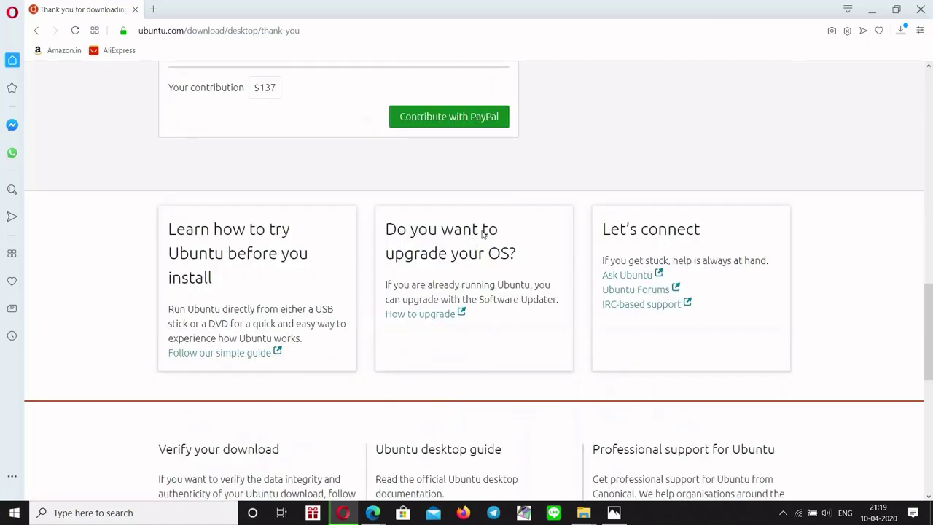
scroll(483, 230, "up", 6)
scroll(277, 253, "up", 10)
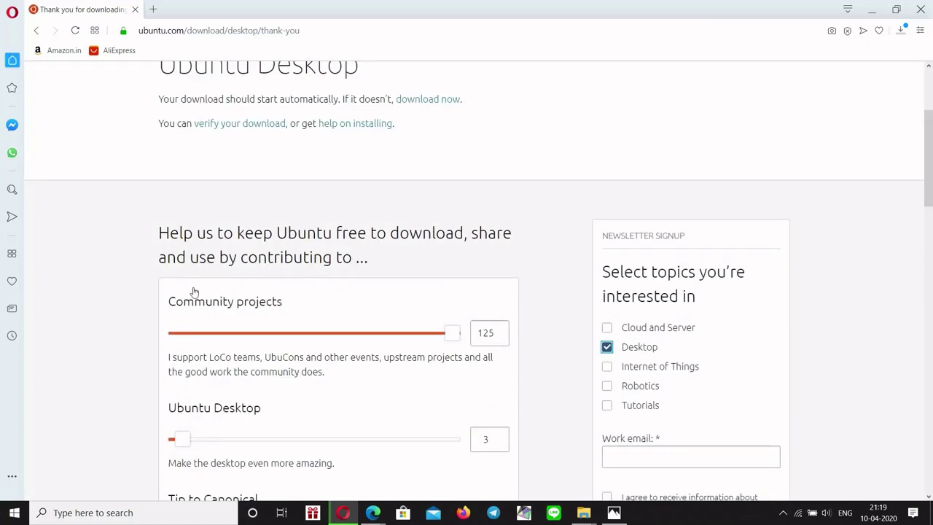
Step: Set the Ubuntu Desktop contribution to 75 and the Tip to Canonical contribution to 92
scroll(243, 352, "down", 6)
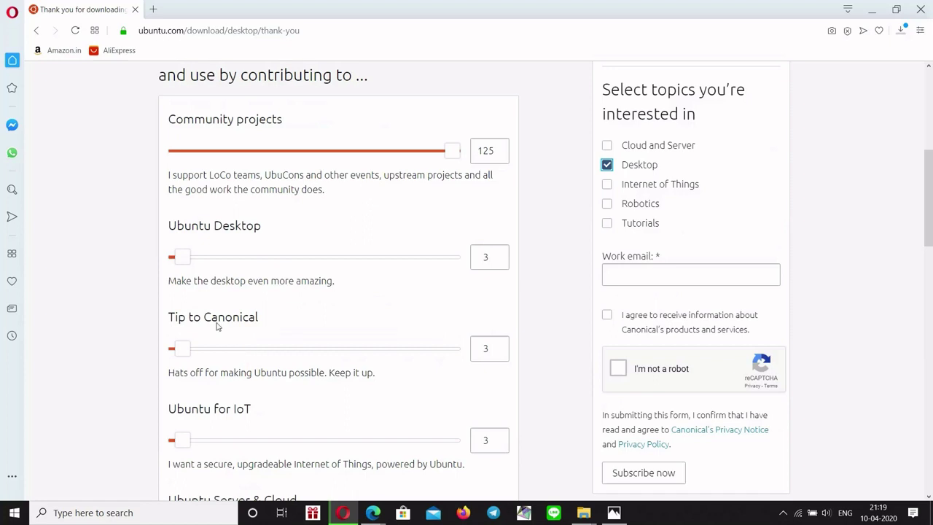
left_click(295, 261)
left_click(343, 260)
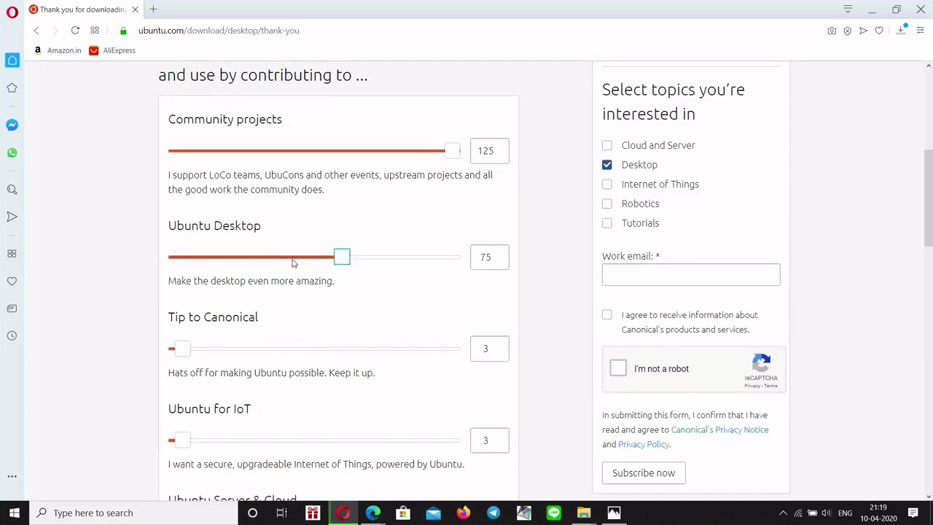
left_click(266, 349)
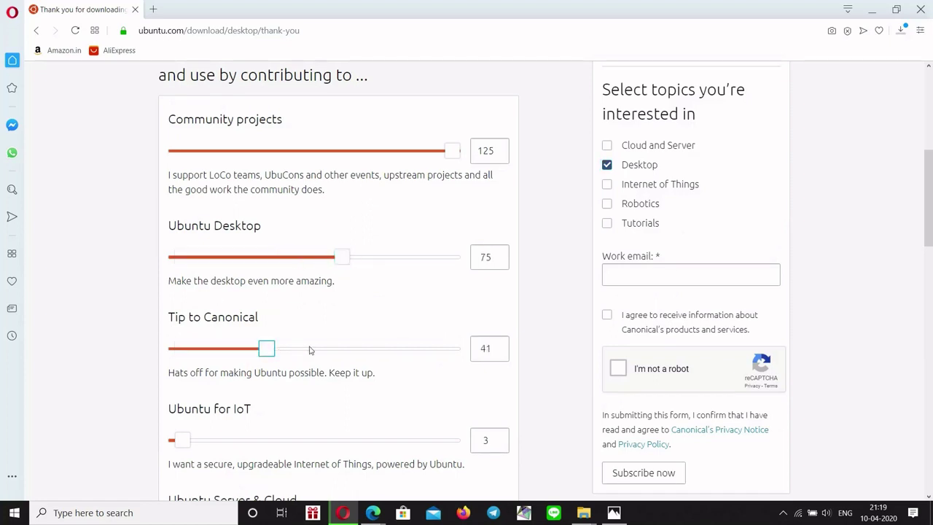
left_click(379, 348)
Step: Set the Ubuntu for IoT contribution to 96 and the Ubuntu Server & Cloud contribution to 107, and review the contribution total
scroll(327, 323, "down", 3)
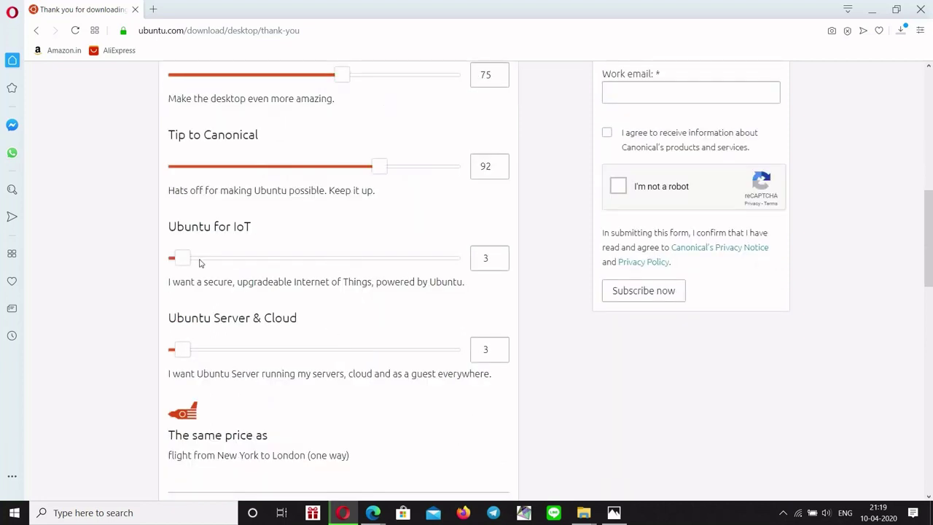
left_click_drag(199, 260, 389, 261)
left_click_drag(246, 352, 413, 354)
scroll(321, 377, "down", 3)
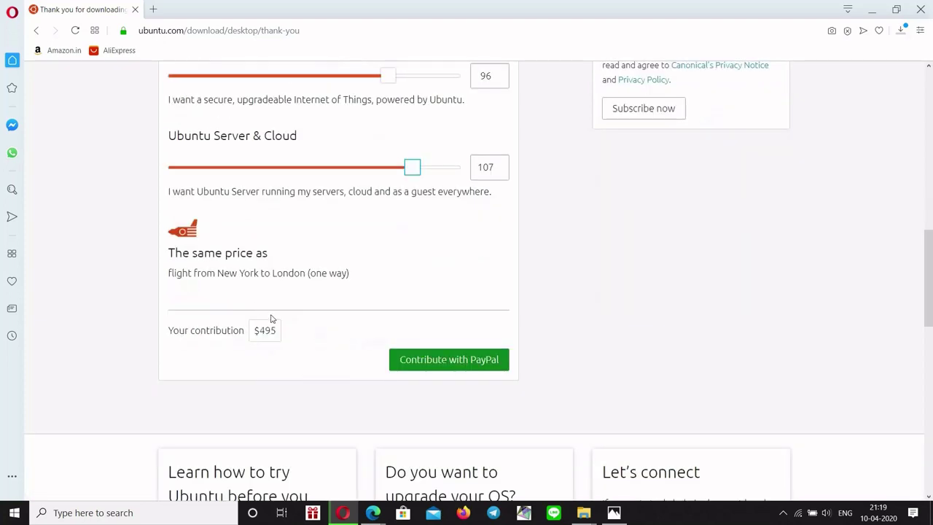
scroll(246, 272, "up", 2)
scroll(262, 284, "down", 4)
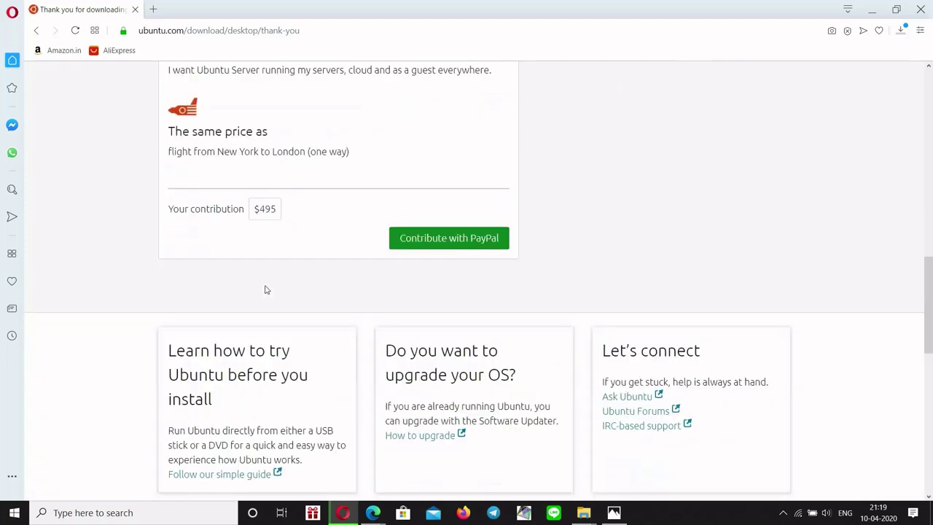
scroll(274, 208, "up", 3)
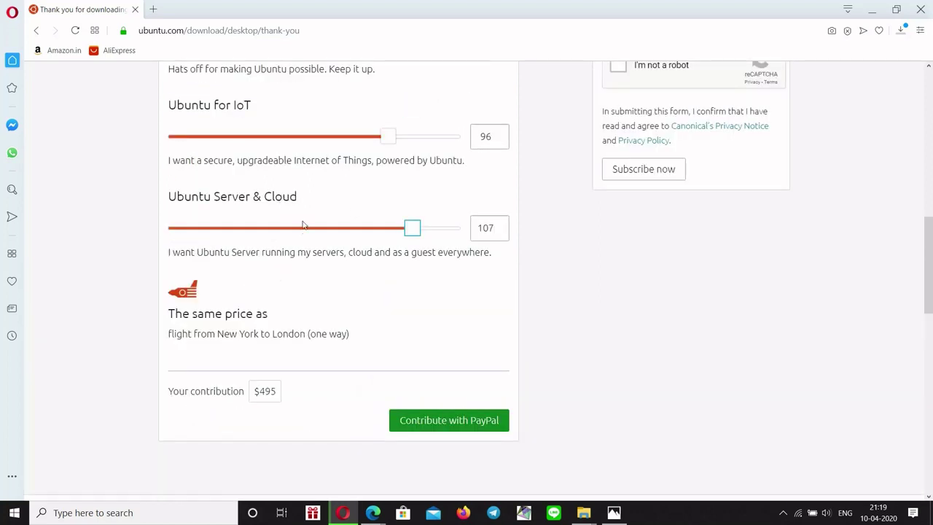
Step: Set the Ubuntu Server & Cloud contribution to 2 and view the Ubuntu image in the browser's download list
left_click(180, 232)
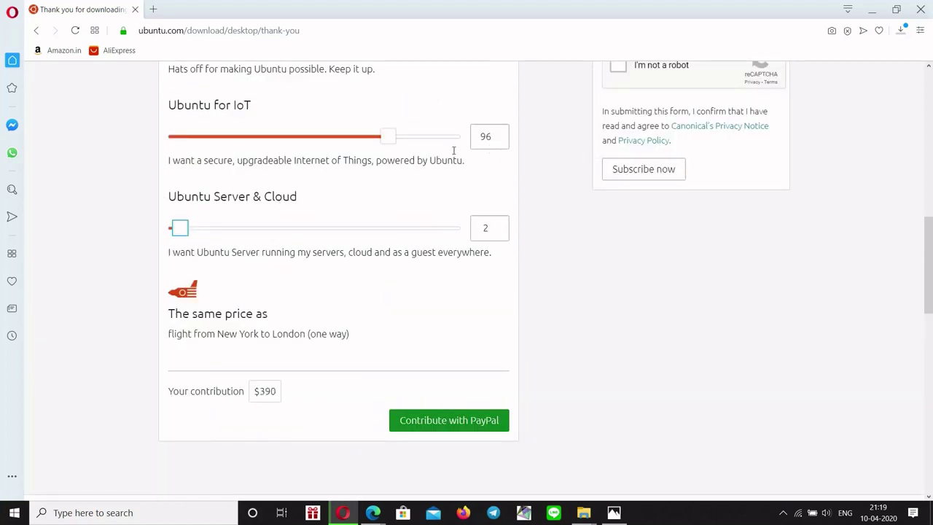
scroll(620, 186, "up", 10)
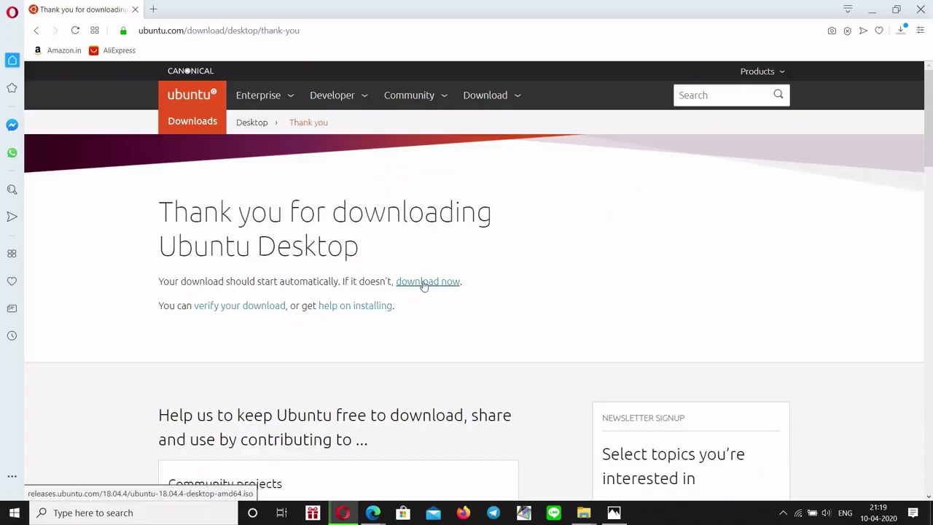
left_click(901, 31)
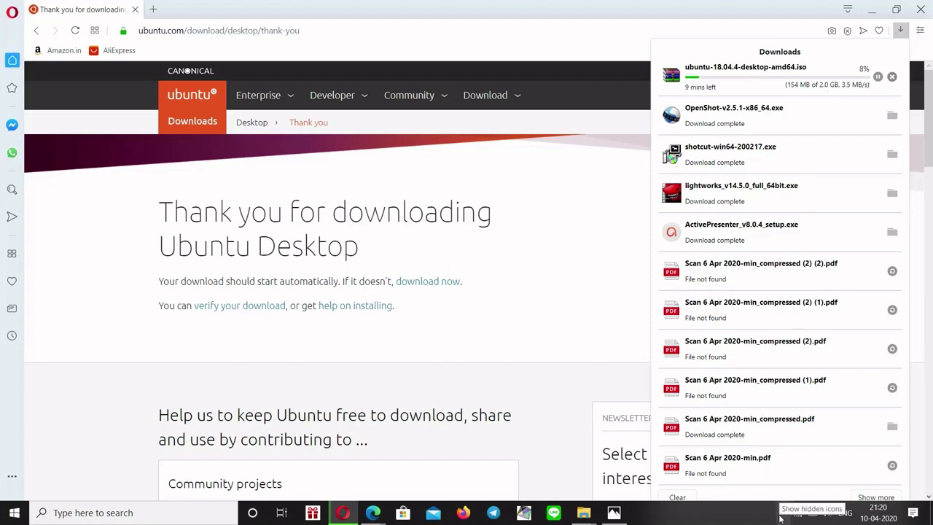
left_click(781, 515)
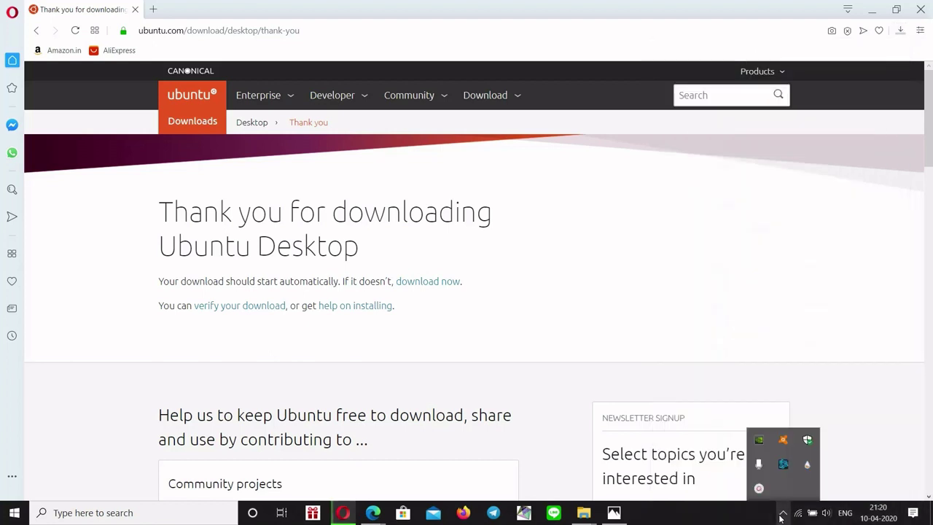
left_click(759, 489)
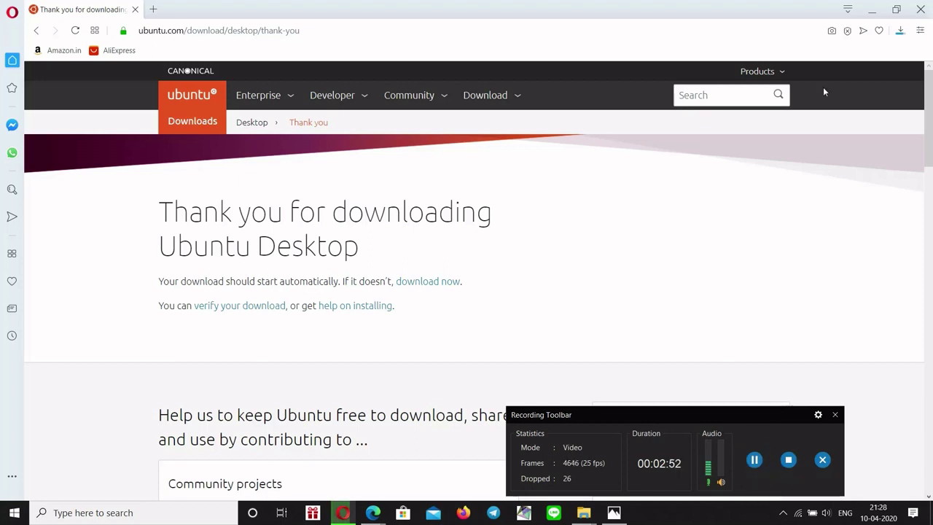
Step: Check in the browser's download list whether ubuntu-18.04.4-desktop-amd64.iso has finished downloading
left_click(901, 31)
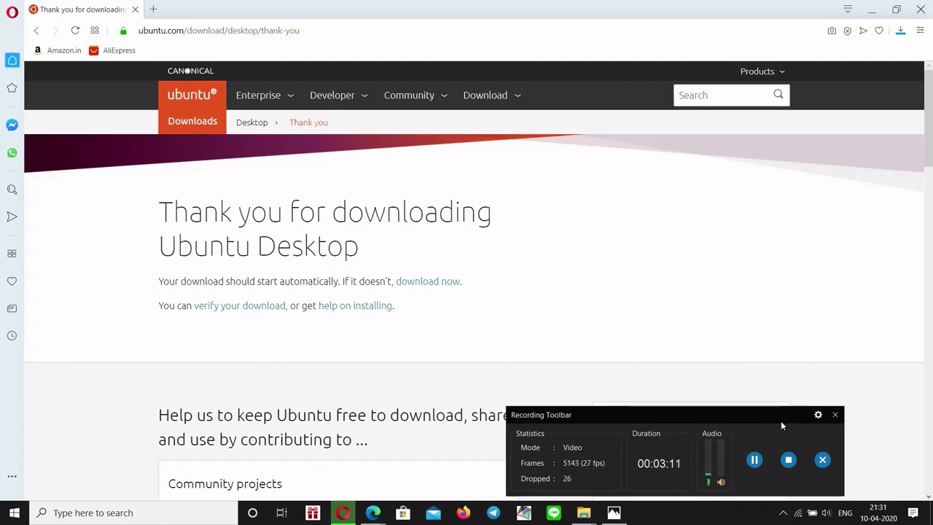
left_click_drag(781, 421, 788, 426)
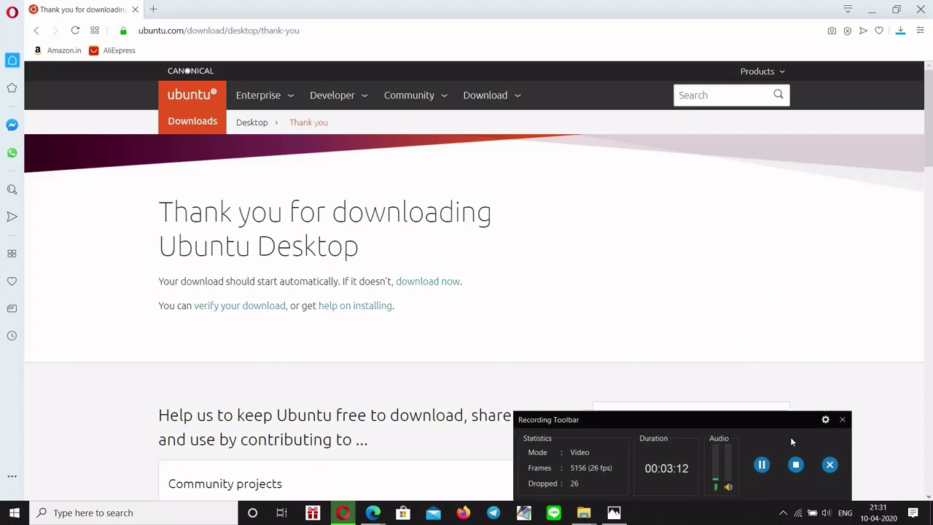
left_click(901, 32)
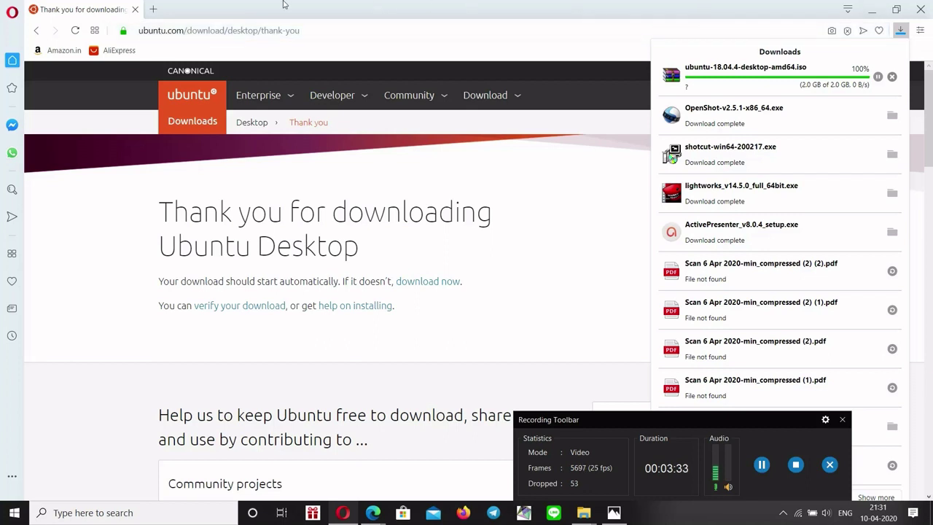
Step: Search the web for "rufus" in a new browser tab
left_click(159, 10)
left_click(159, 10)
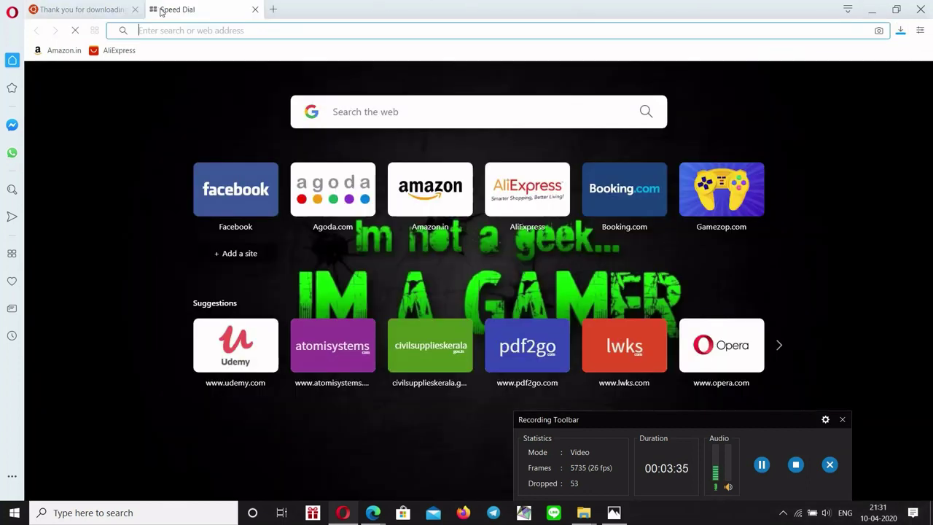
left_click(394, 120)
type("rufus")
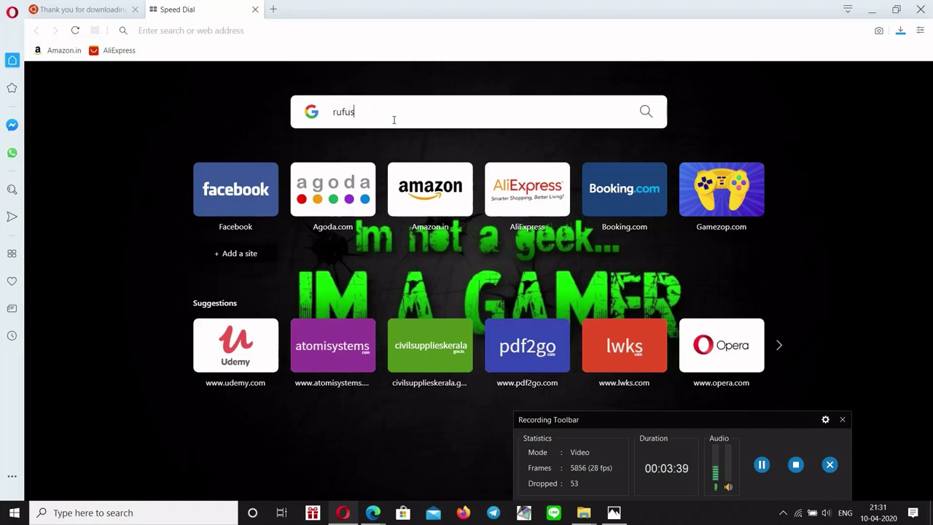
key("Return")
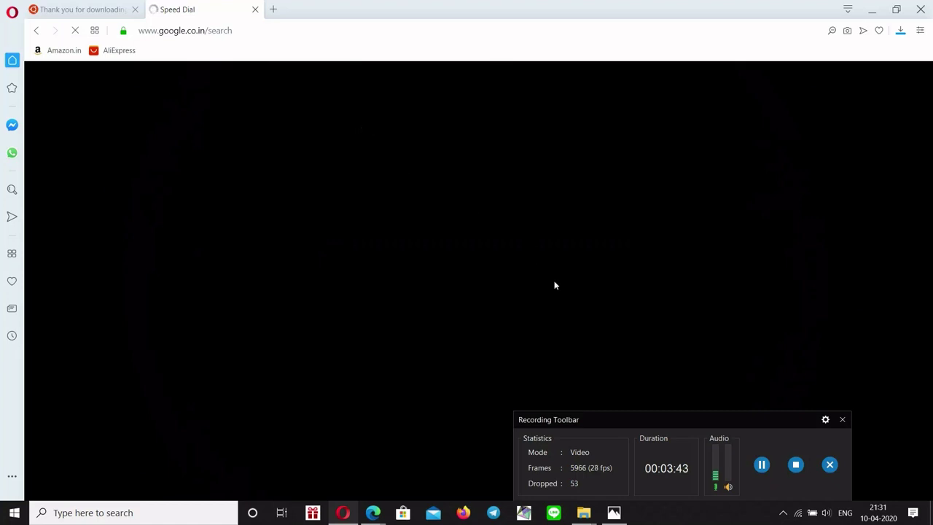
left_click_drag(779, 422, 782, 423)
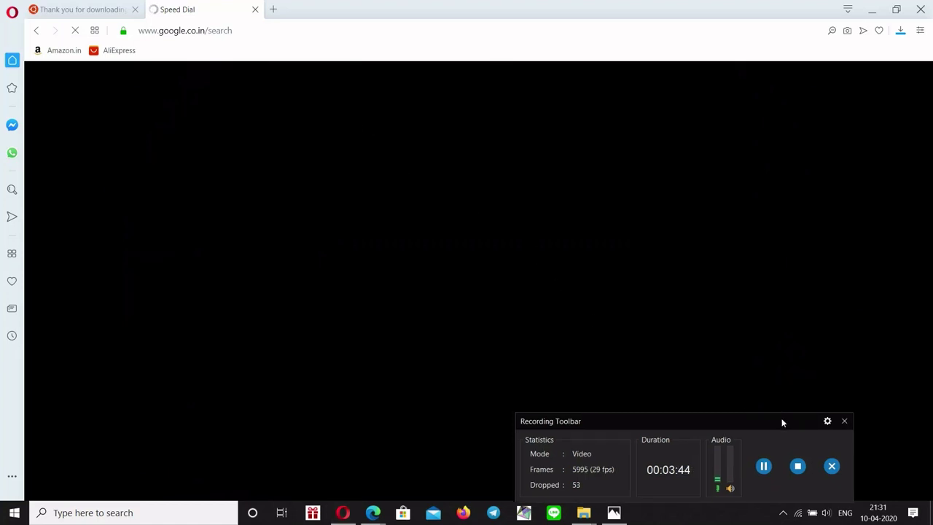
left_click(783, 512)
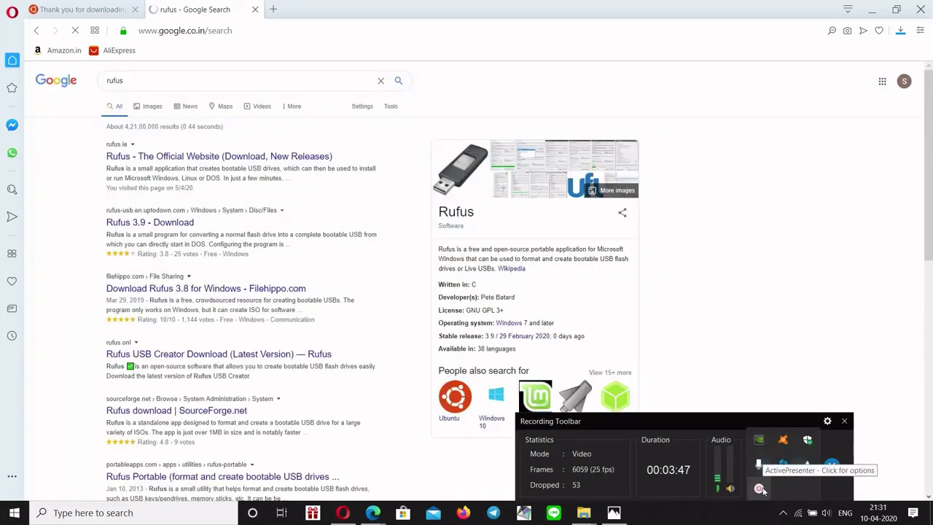
left_click(761, 489)
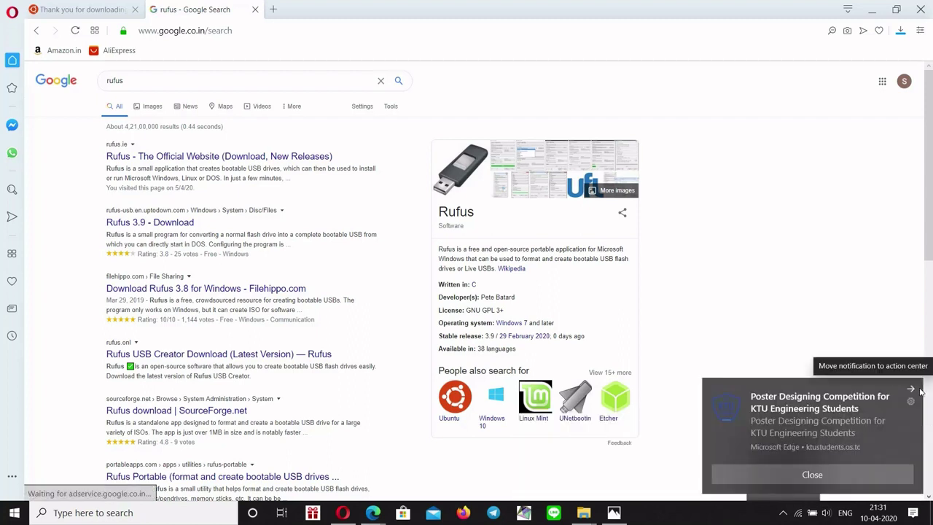
left_click(910, 389)
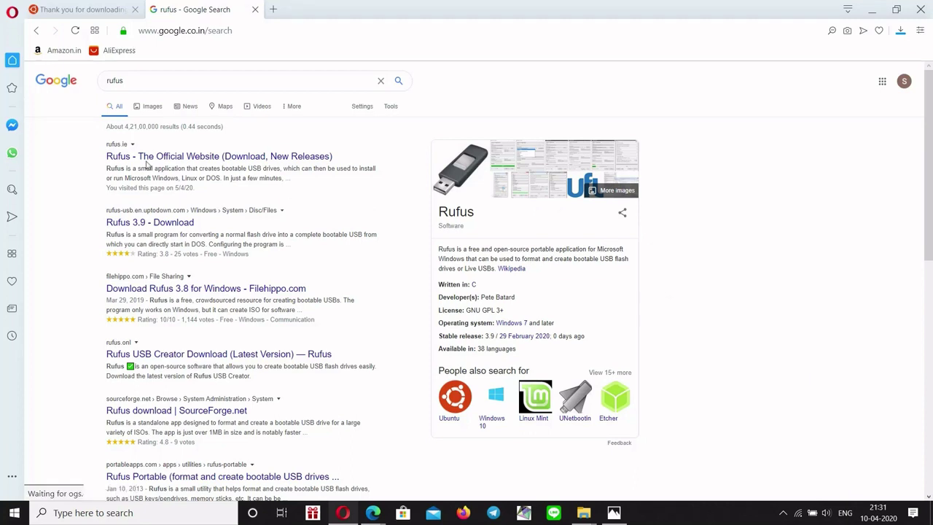
Step: Open the official Rufus website from the search results and request the Rufus 3.9 download
left_click(201, 160)
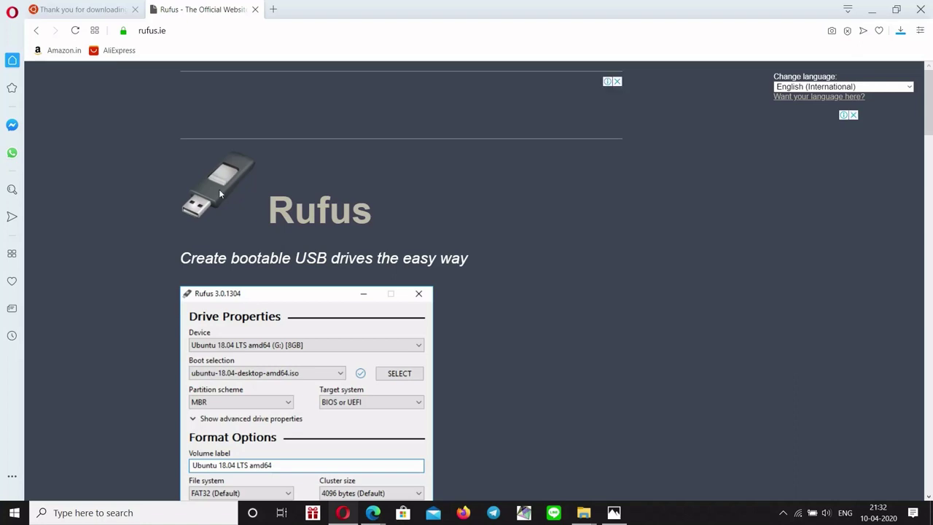
scroll(120, 394, "down", 7)
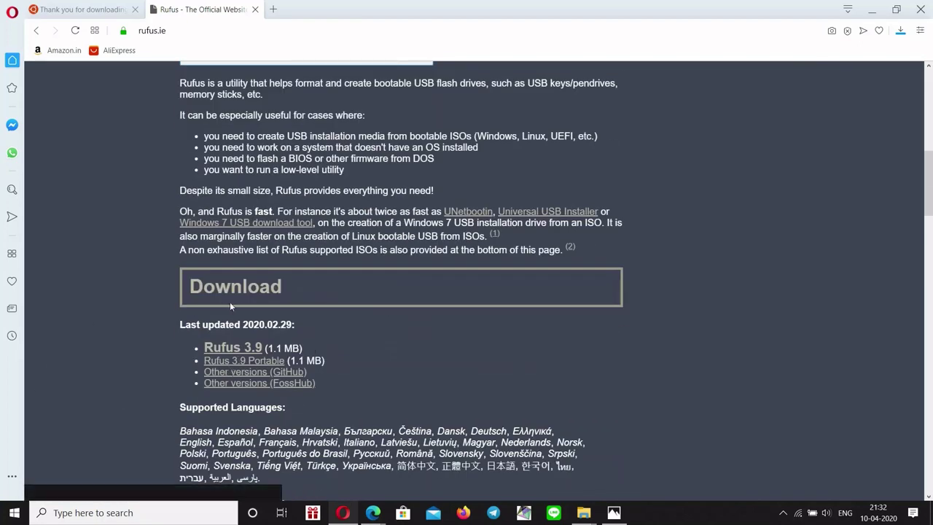
left_click(245, 350)
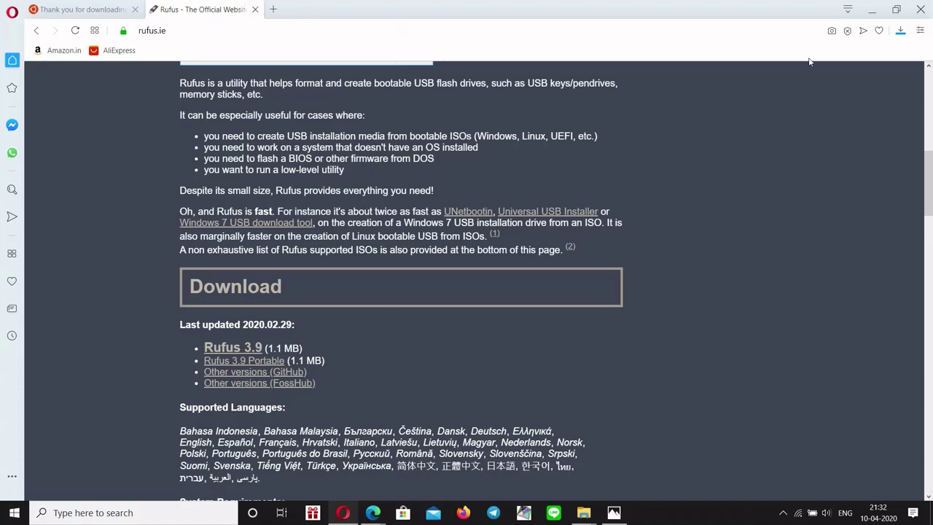
Step: Minimize the browser and open This PC from the desktop to view the folders and drives
left_click(872, 10)
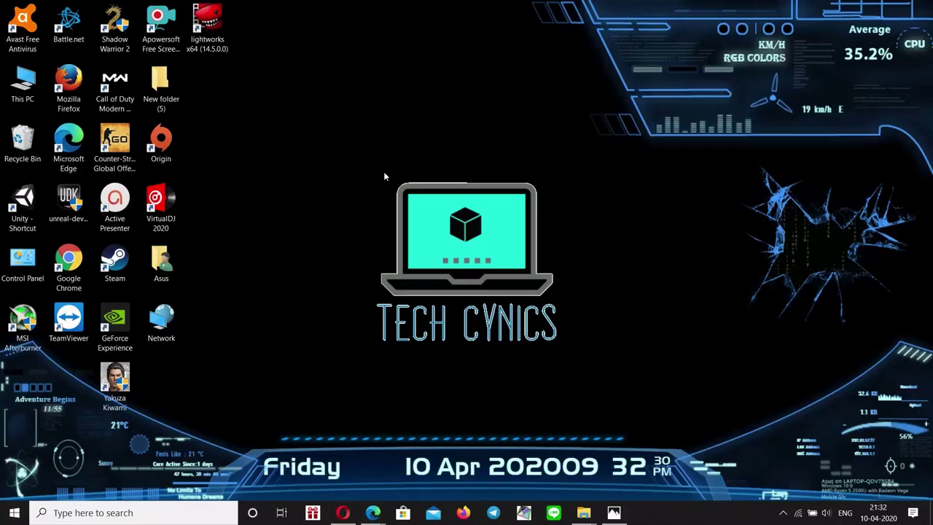
double_click(23, 84)
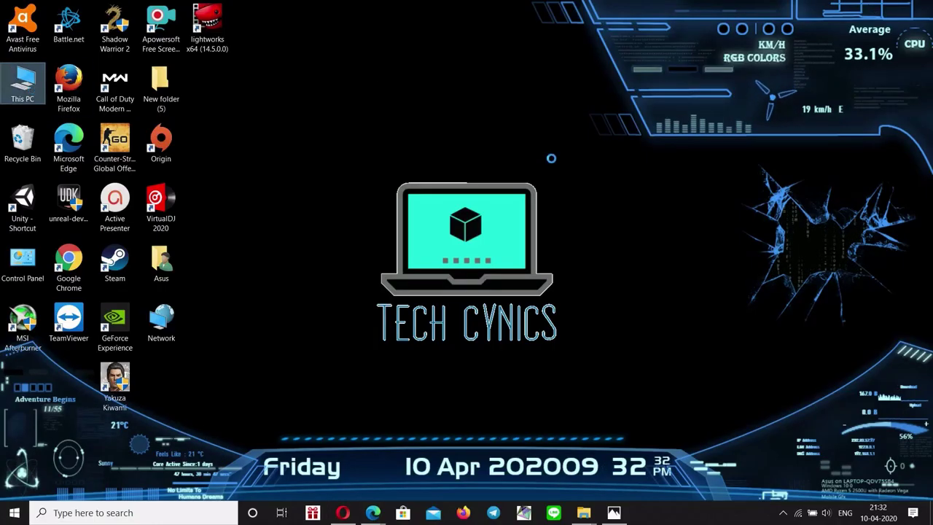
left_click(459, 224)
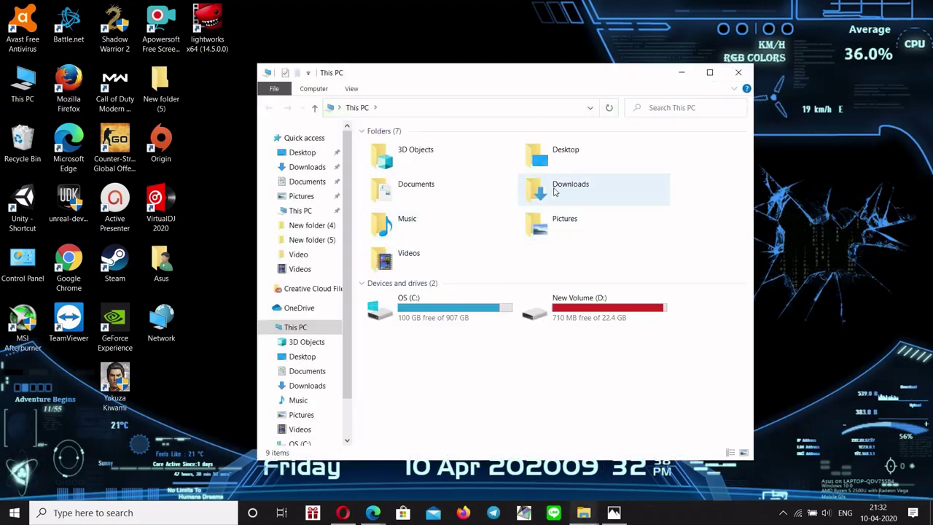
left_click_drag(412, 360, 378, 348)
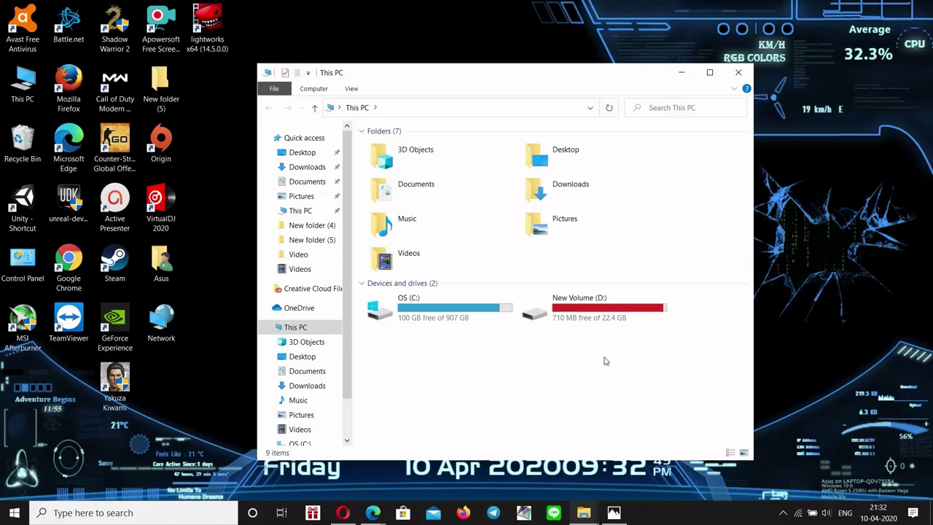
left_click(783, 512)
left_click(759, 489)
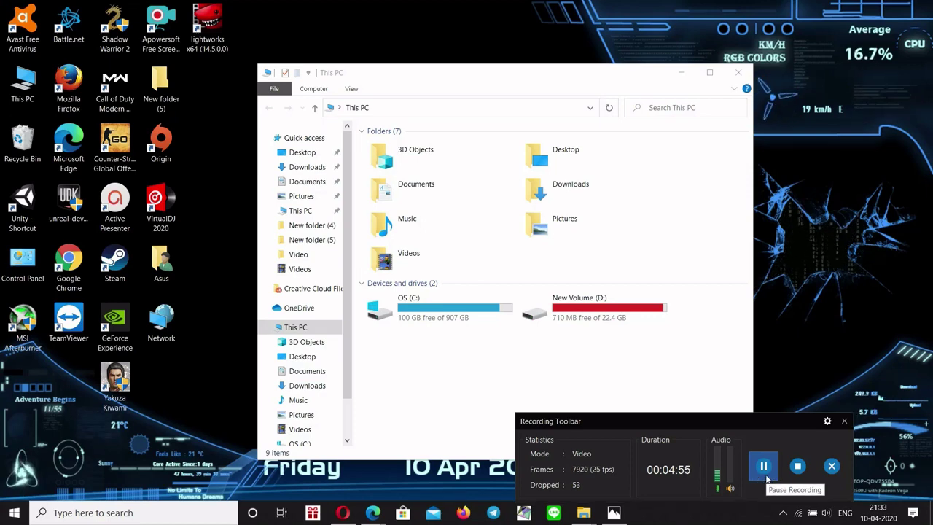
left_click(762, 466)
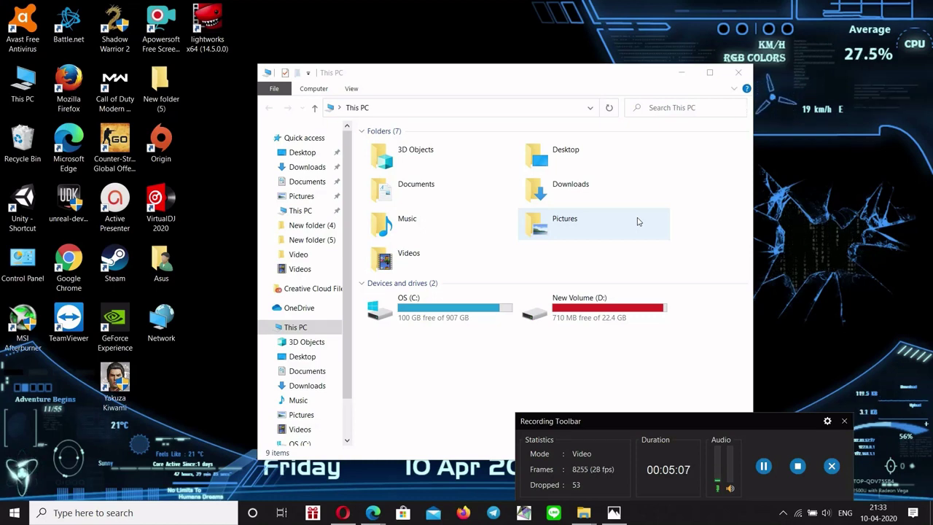
left_click(784, 514)
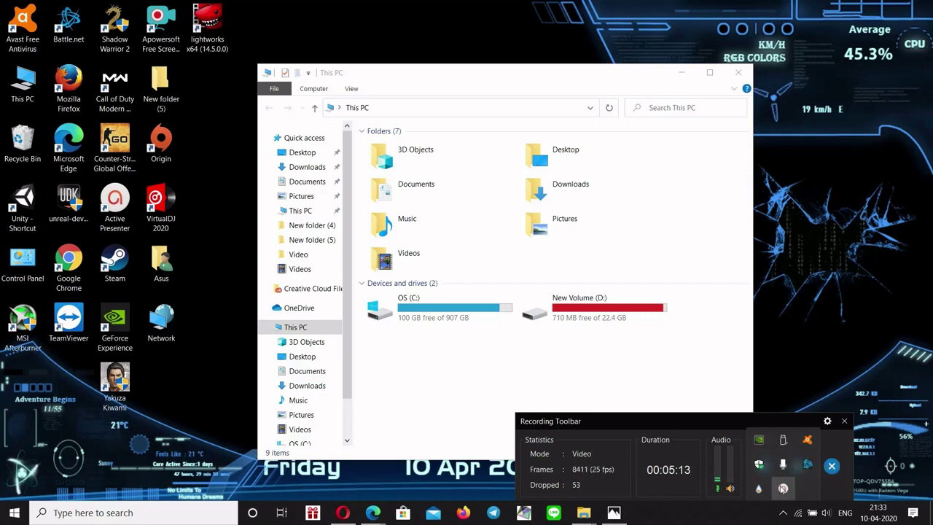
left_click(783, 488)
left_click(583, 384)
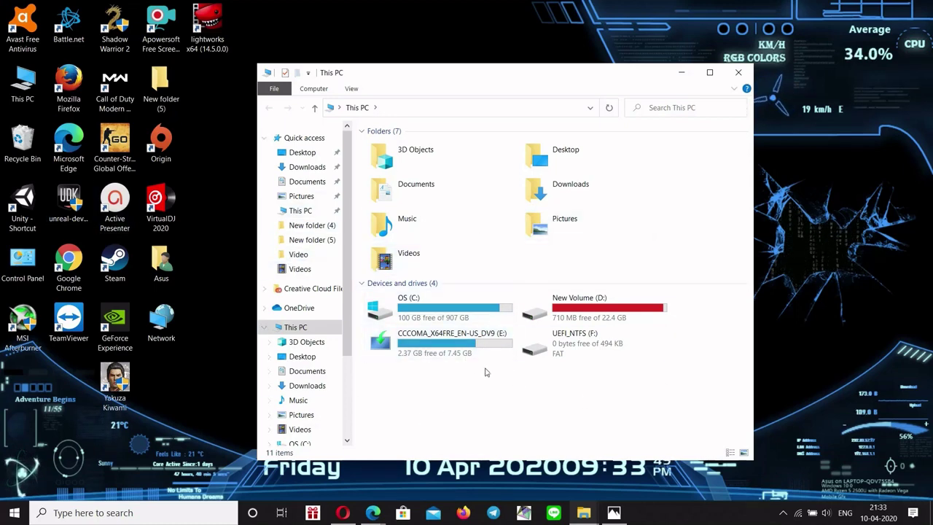
Step: Open the Downloads folder from This PC, find the rufus-3.9 program and run it
left_click(11, 84)
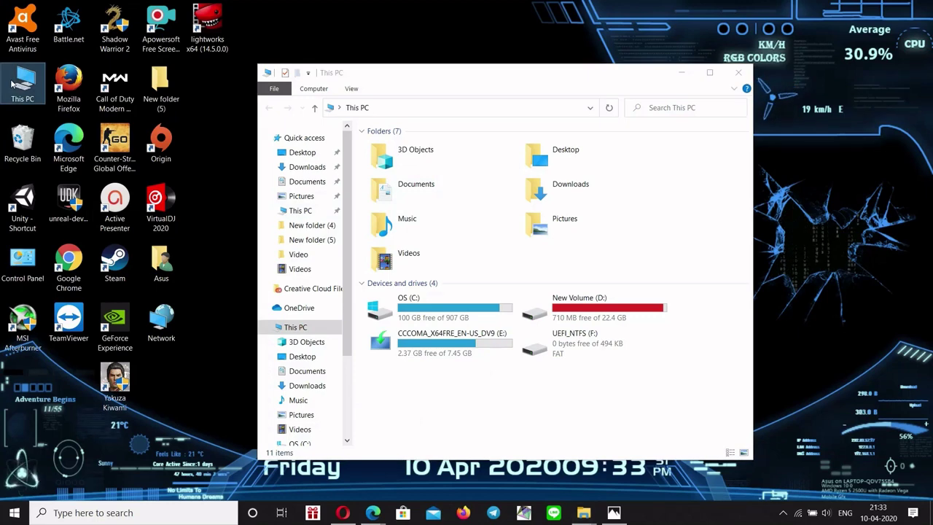
left_click(552, 197)
double_click(552, 197)
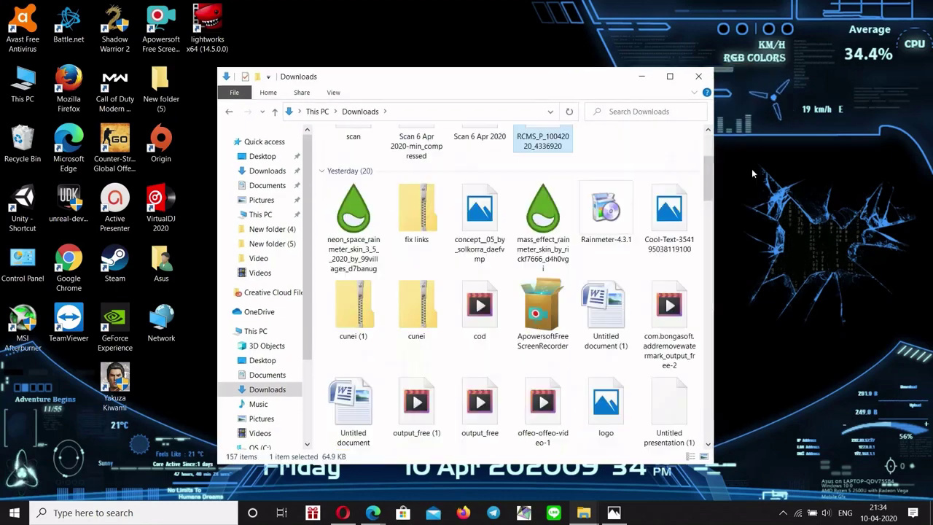
scroll(605, 210, "down", 5)
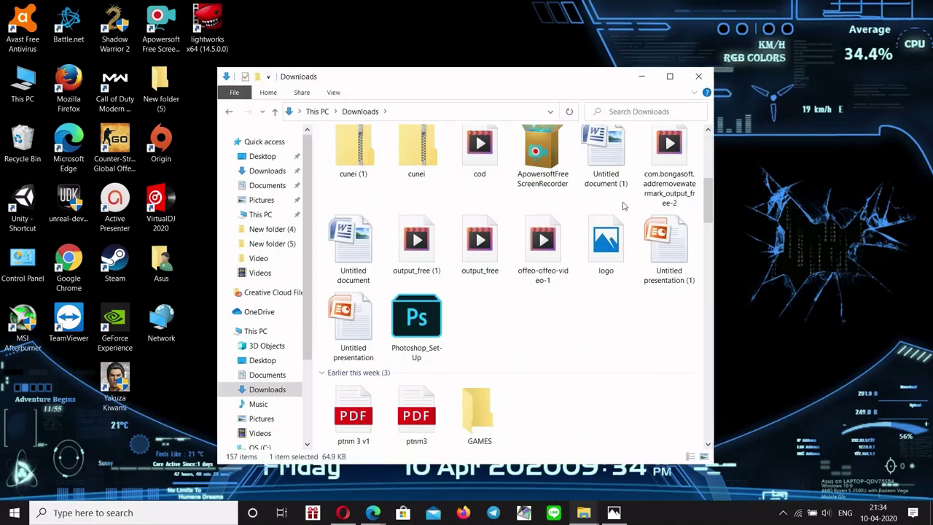
scroll(552, 222, "down", 10)
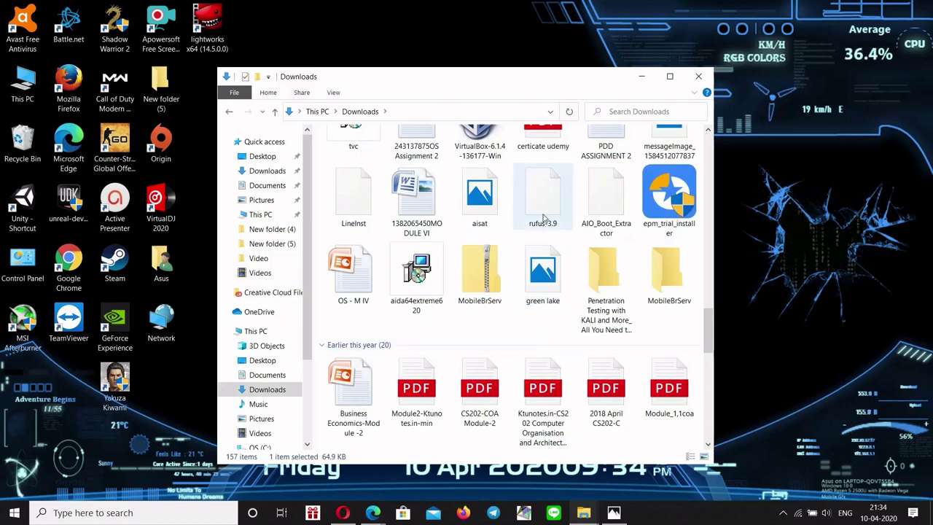
left_click(551, 211)
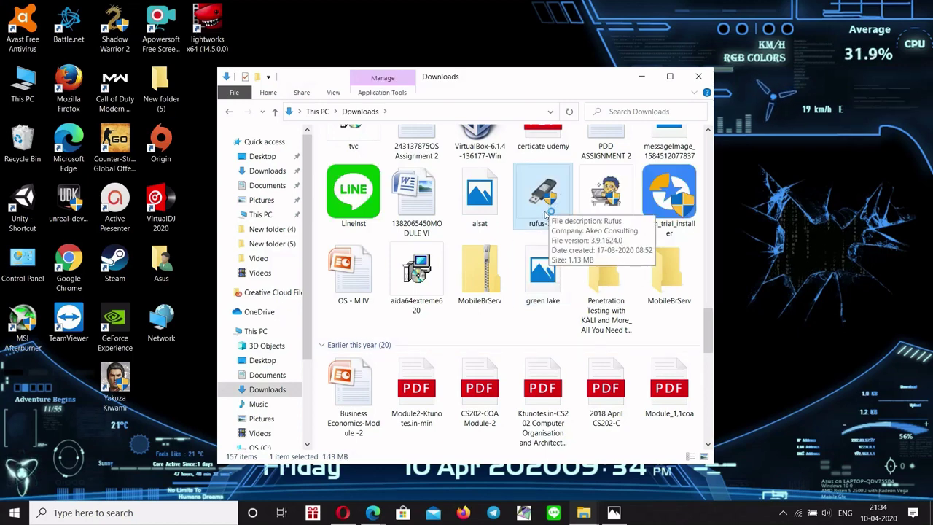
key("Return")
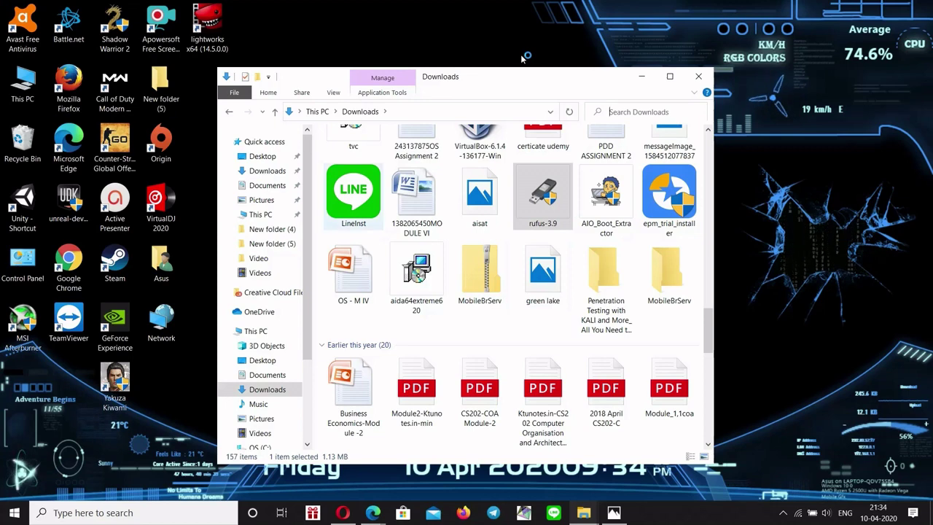
Step: Minimize the Downloads window to show the desktop
key("ctrl+f")
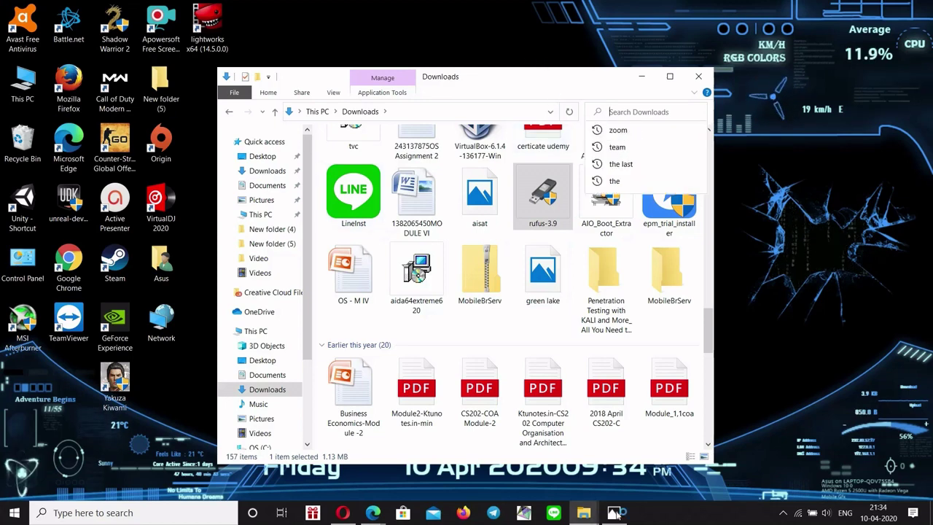
mouse_move(583, 510)
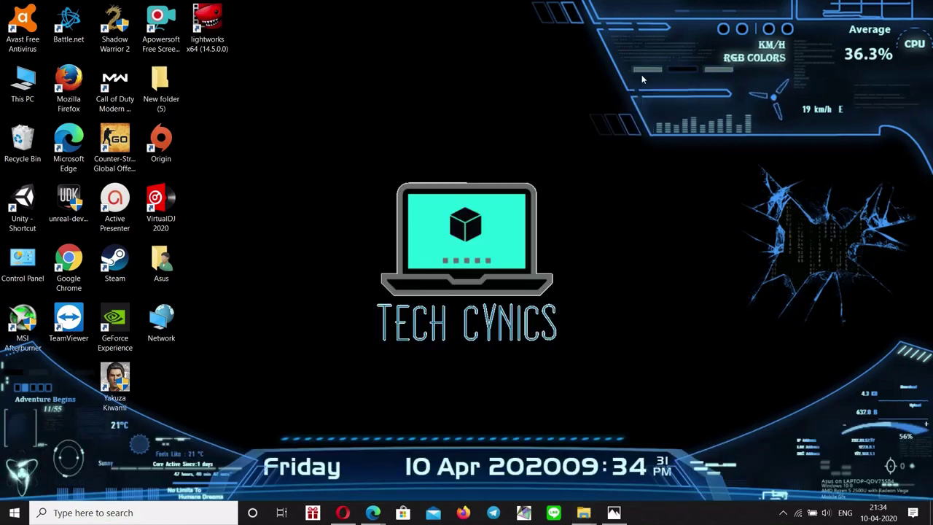
left_click(641, 75)
mouse_move(613, 516)
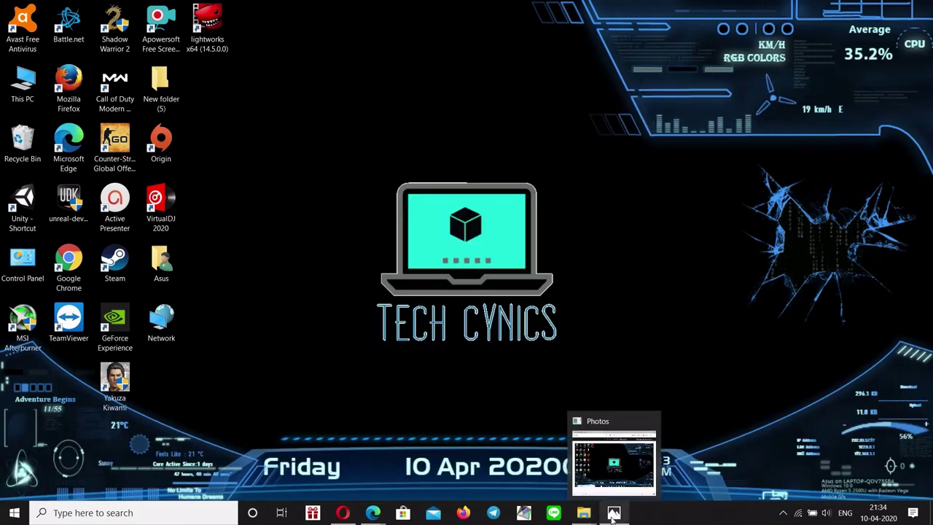
Step: Load ubuntu-18.04.4-desktop-amd64 from the Downloads folder as the boot image in Rufus
left_click(649, 422)
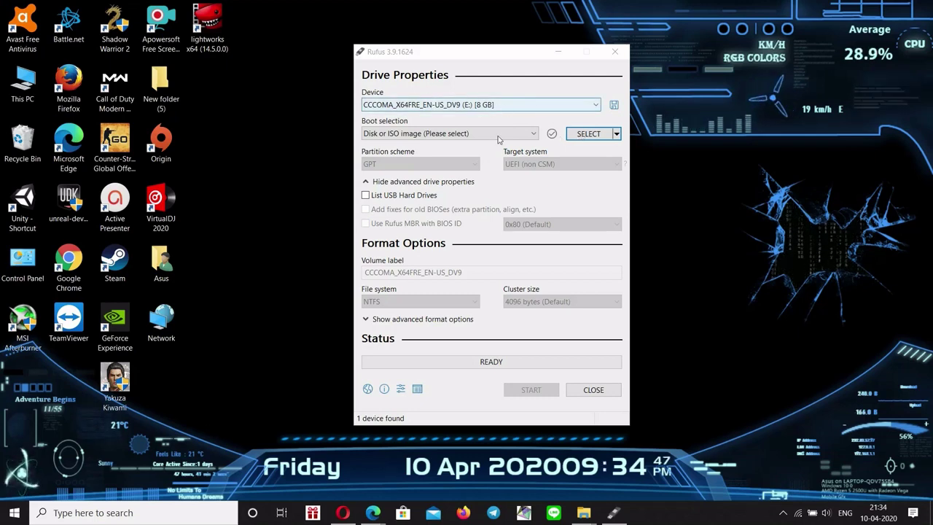
left_click(595, 137)
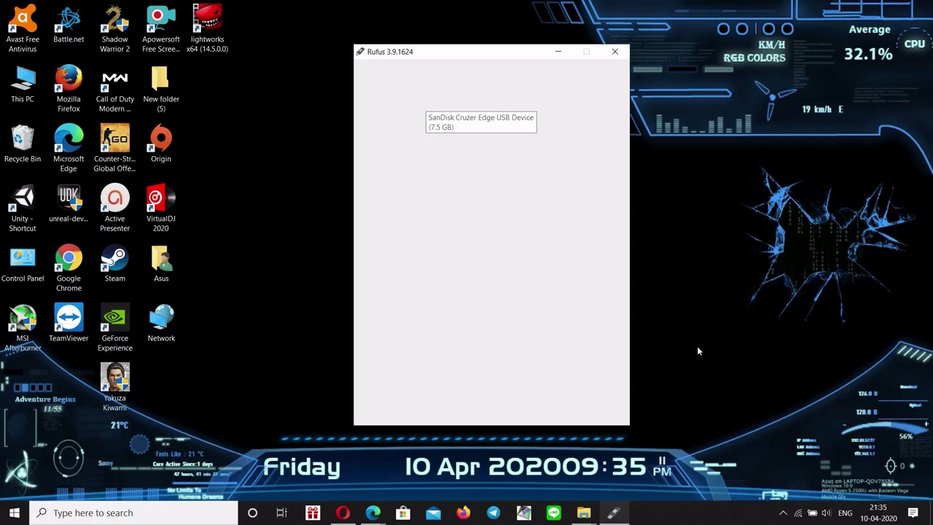
mouse_move(613, 512)
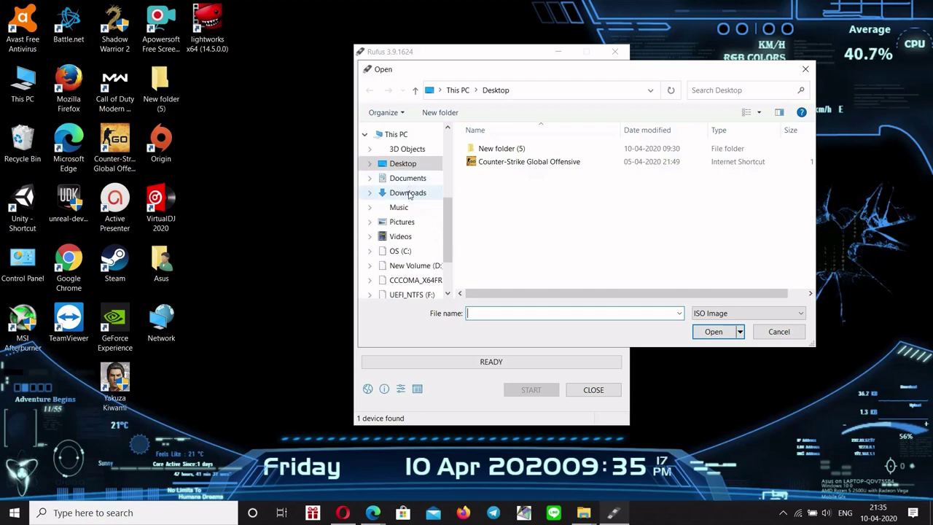
left_click(379, 195)
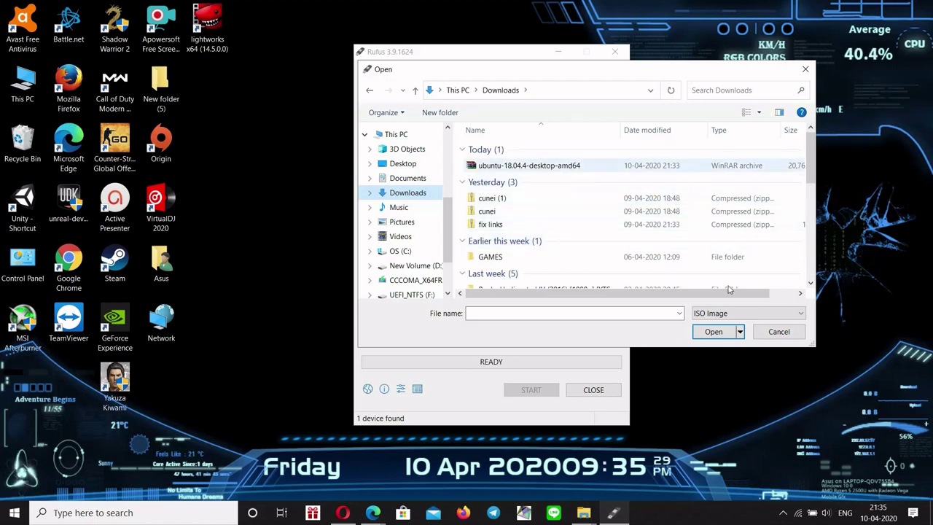
left_click(711, 334)
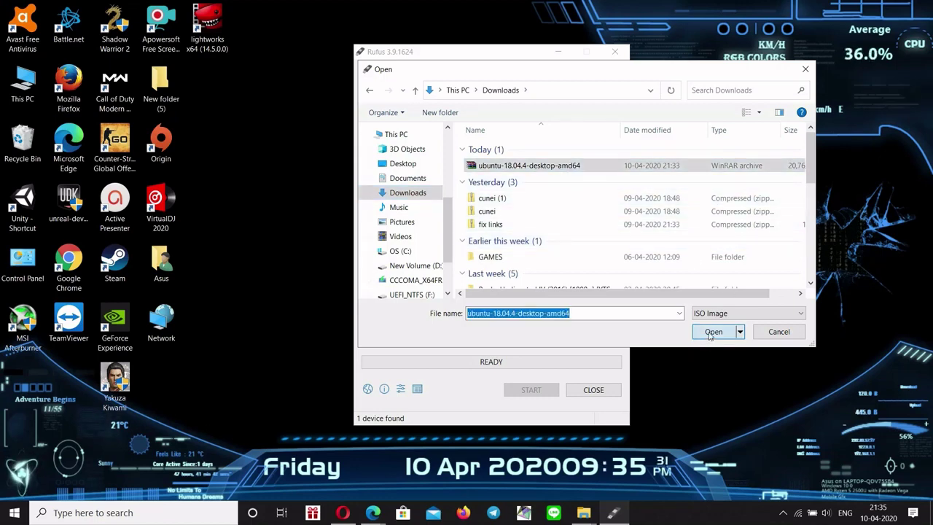
key("Return")
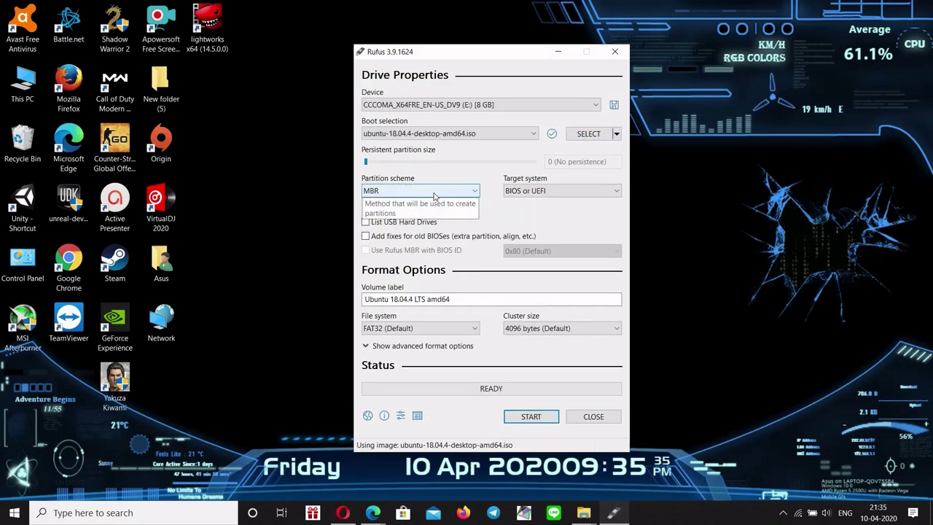
Step: Choose MBR as the partition scheme and BIOS or UEFI as the target system
left_click(435, 193)
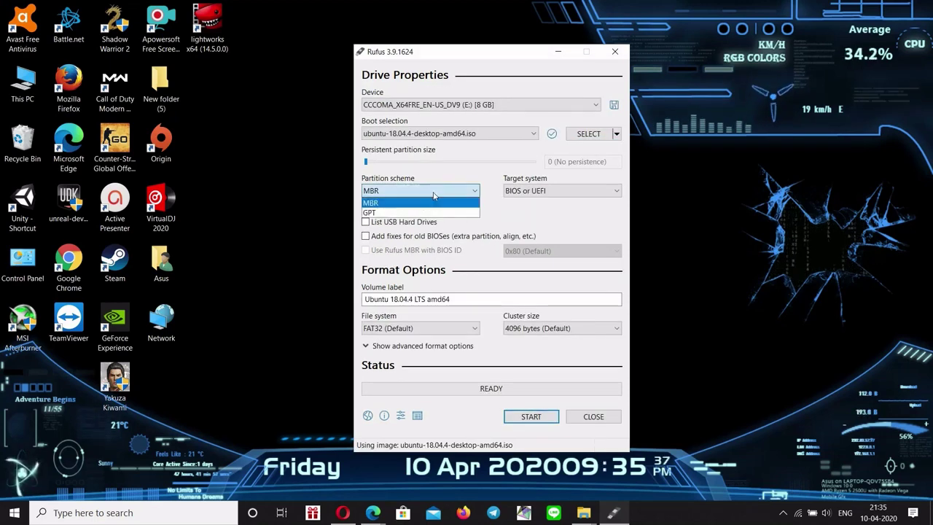
left_click(441, 203)
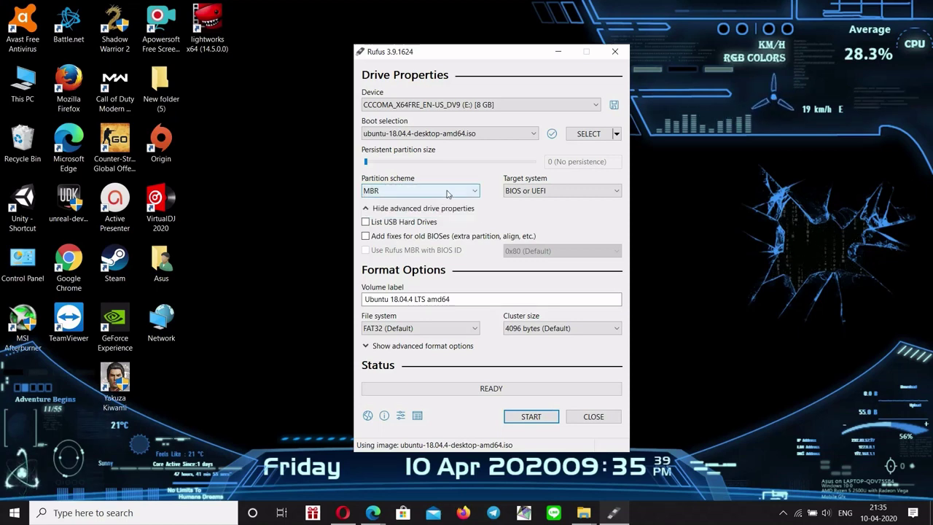
left_click(520, 191)
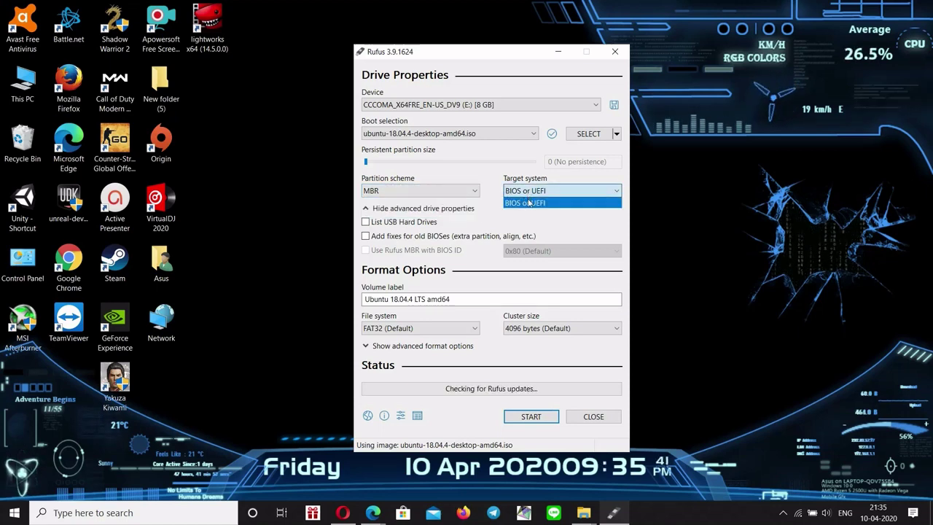
left_click(530, 203)
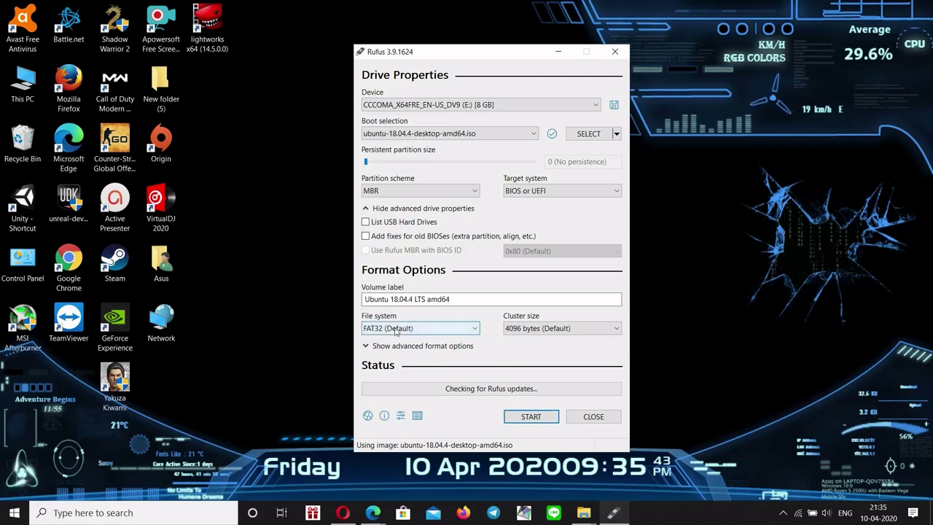
Step: Start writing the USB drive, accepting the Syslinux file download, ISO Image mode and the erasure of all data on the device
left_click(518, 419)
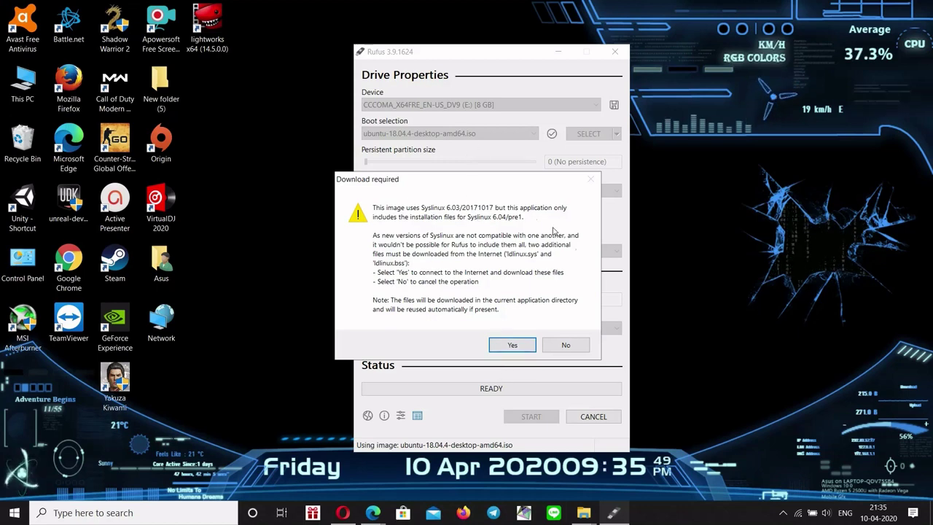
left_click(521, 346)
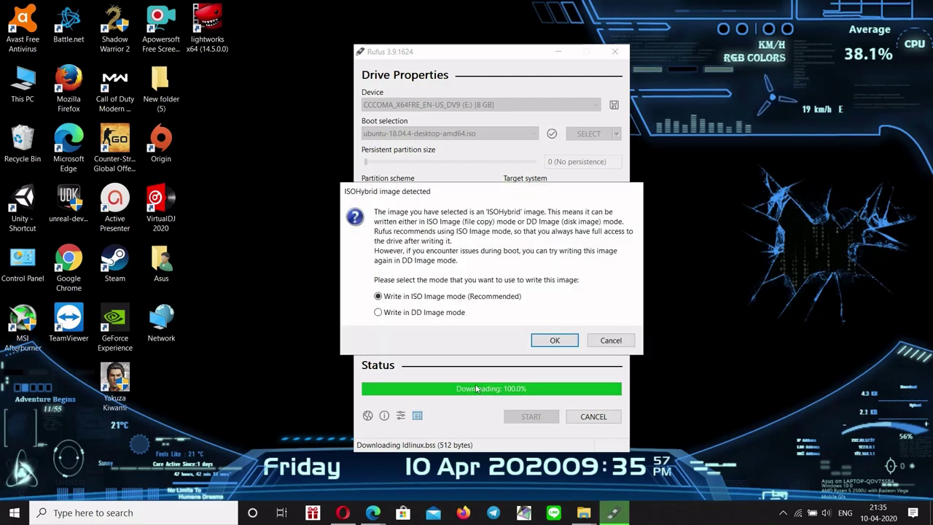
left_click(560, 345)
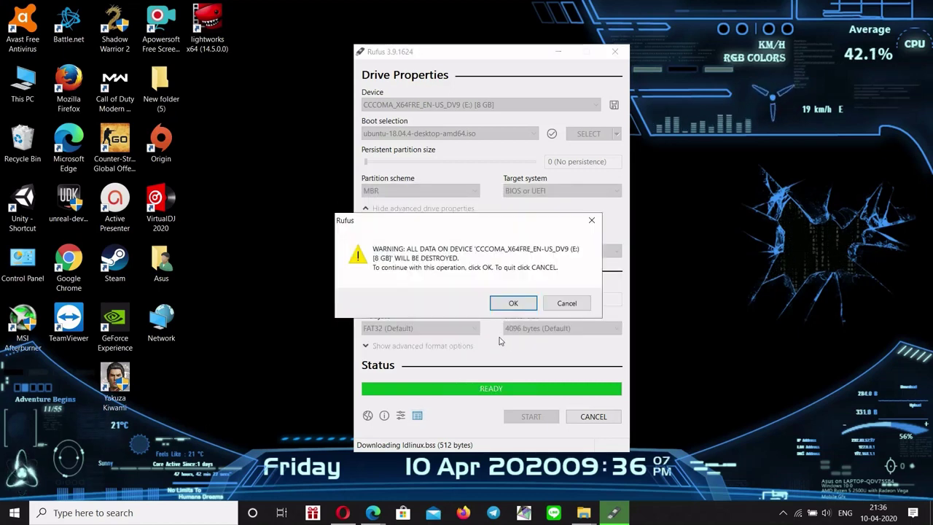
left_click(513, 304)
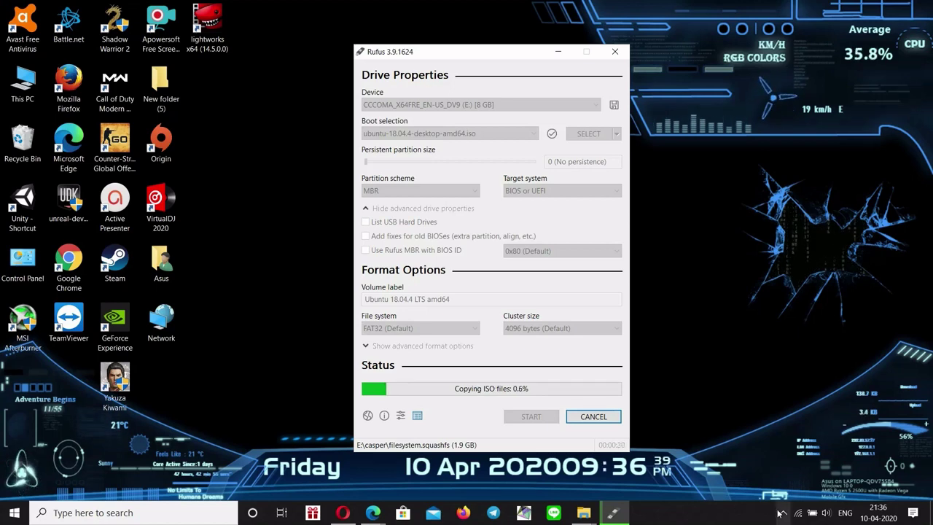
left_click(784, 514)
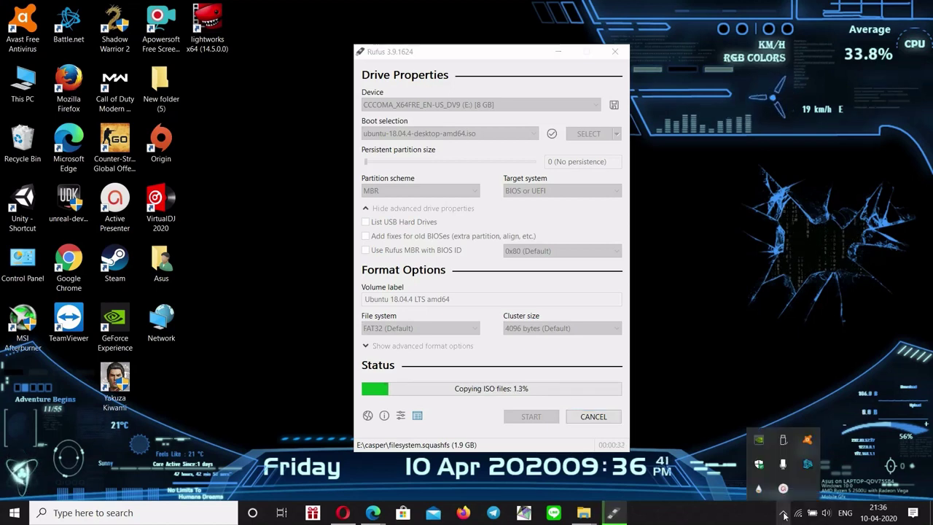
left_click(783, 488)
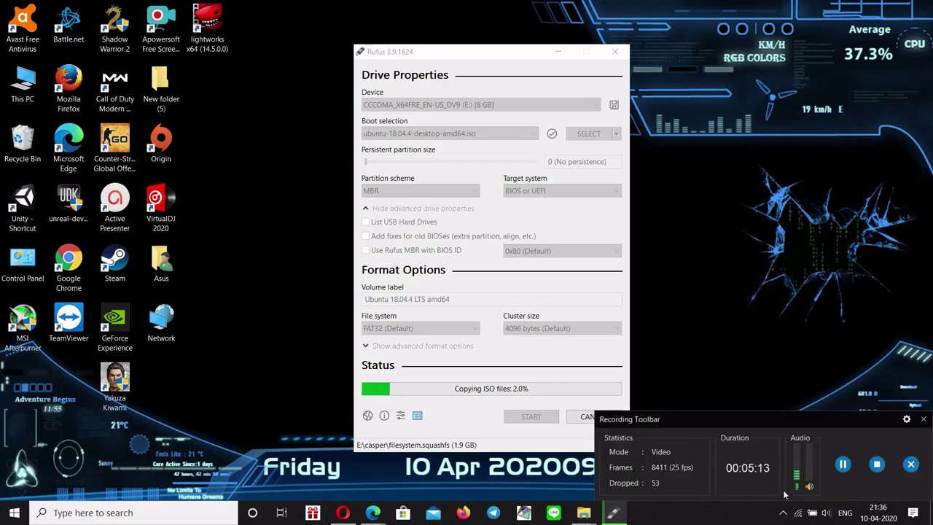
left_click(843, 465)
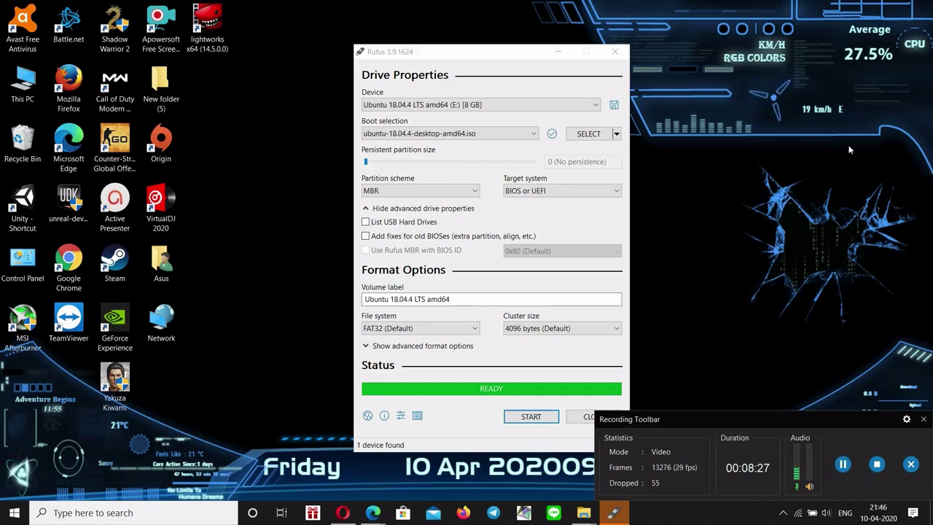
Step: Close Rufus after the image has been written to the USB drive
left_click(587, 416)
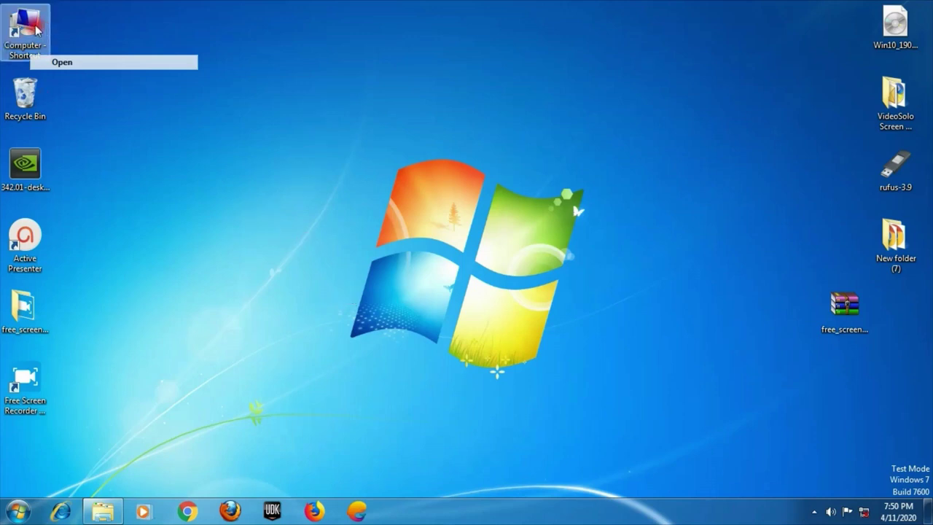
Step: Run DXDIAG from the Windows 7 search to check the system information, and close the DirectX Diagnostic Tool
left_click(18, 510)
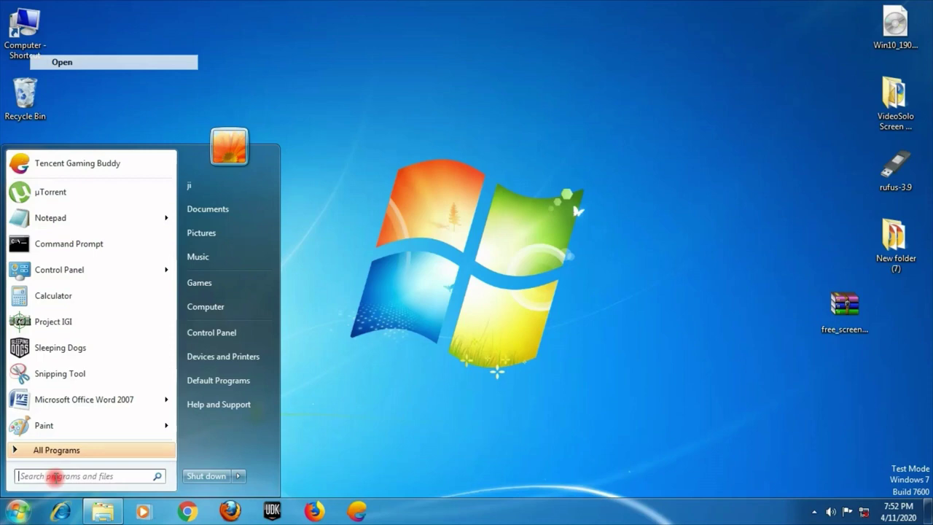
type("DXDIA")
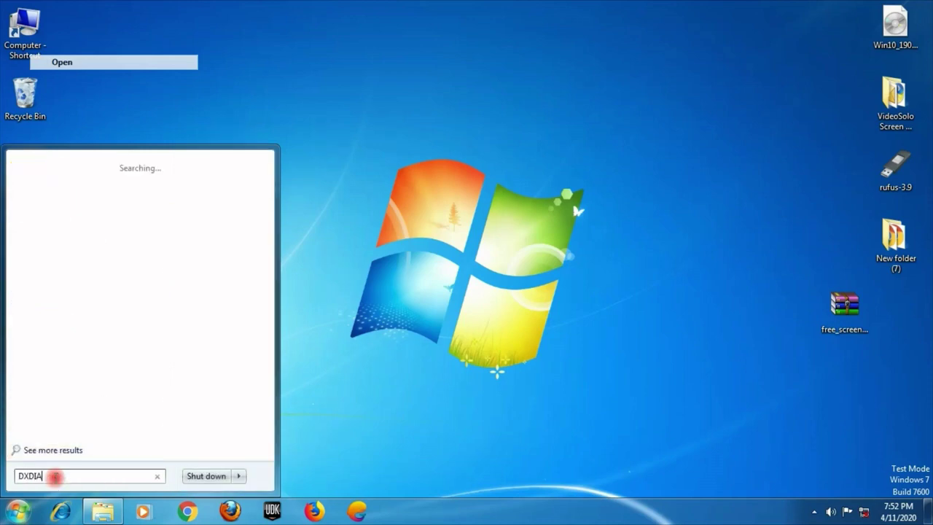
type("G")
key("Return")
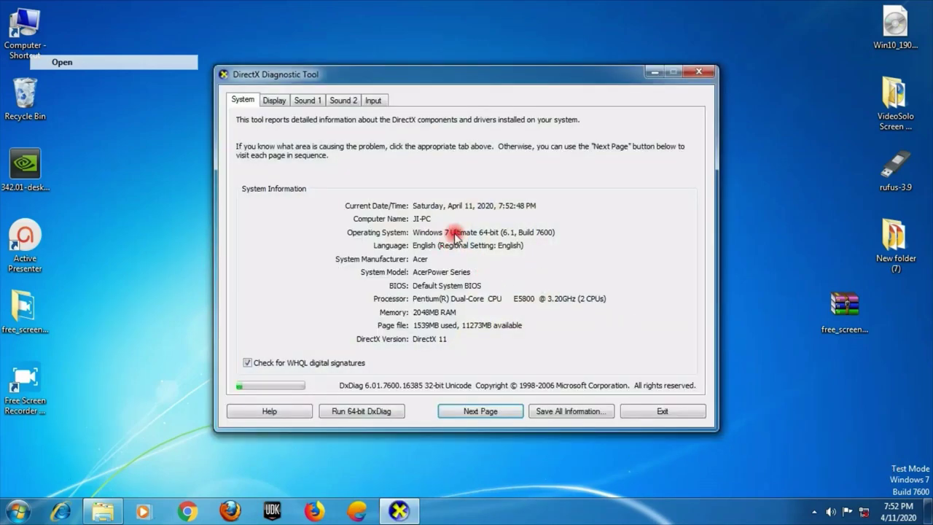
left_click(699, 72)
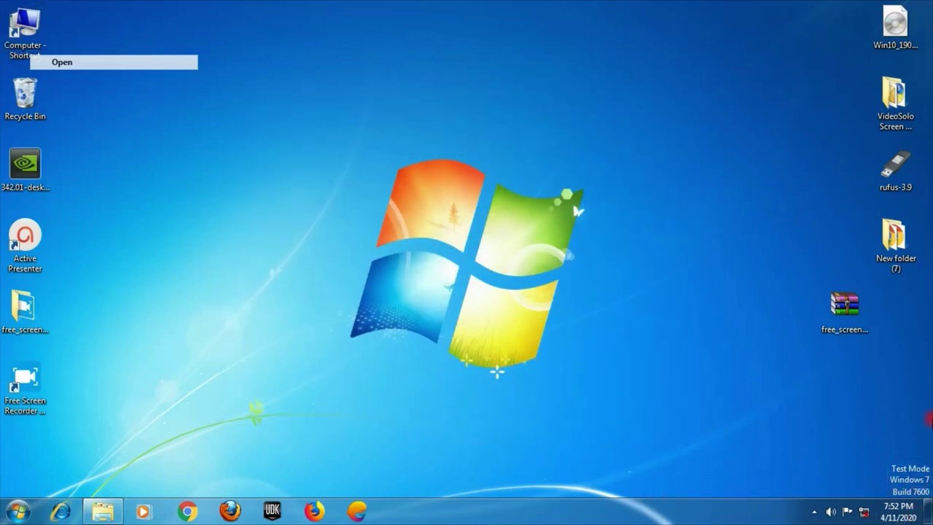
Step: Open Computer from the desktop to check the Ubuntu 18.04.4 LTS USB drive among the removable drives, and close the window
left_click_drag(929, 474, 911, 495)
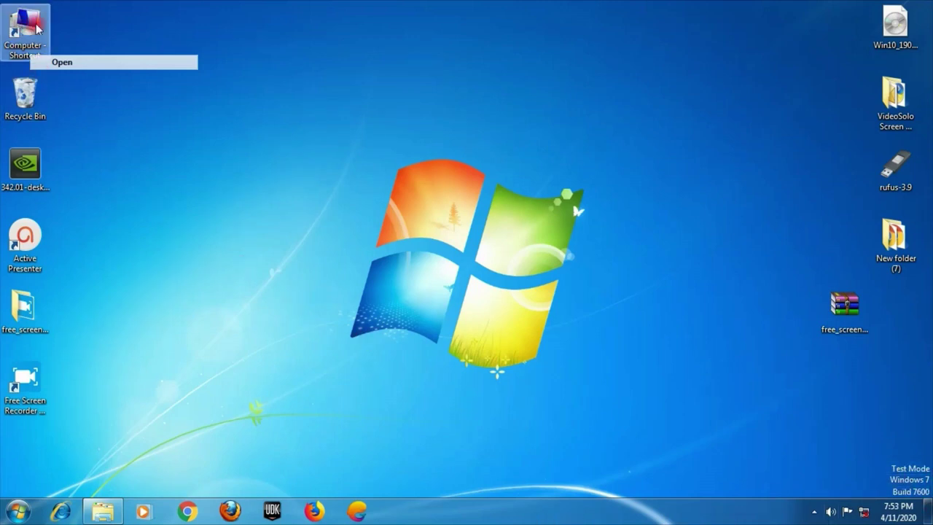
left_click(62, 62)
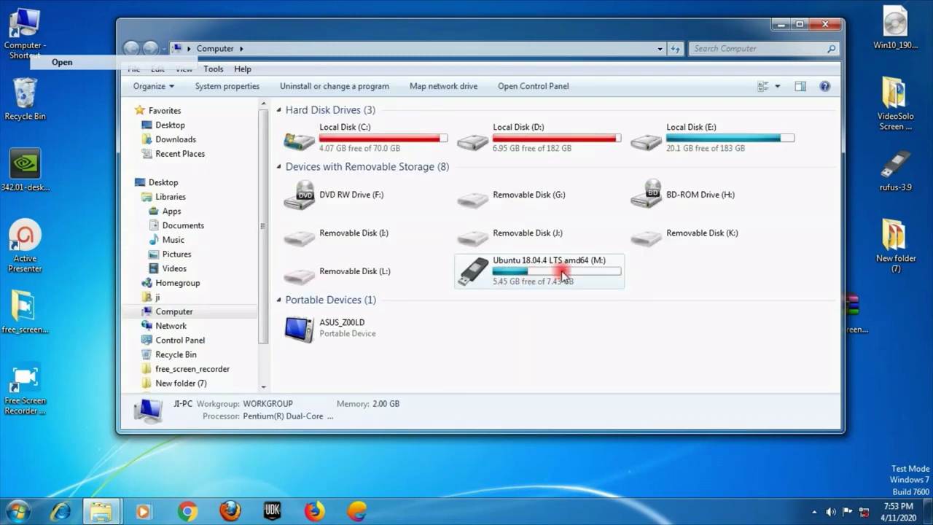
left_click(825, 24)
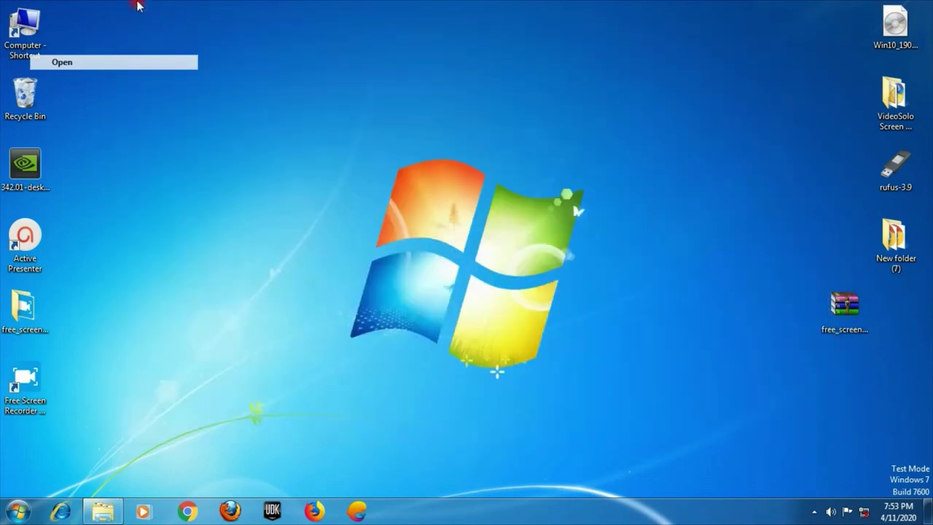
Step: Open Computer Management for this computer and show Disk Management to view the disk partitions
right_click(23, 29)
left_click(67, 93)
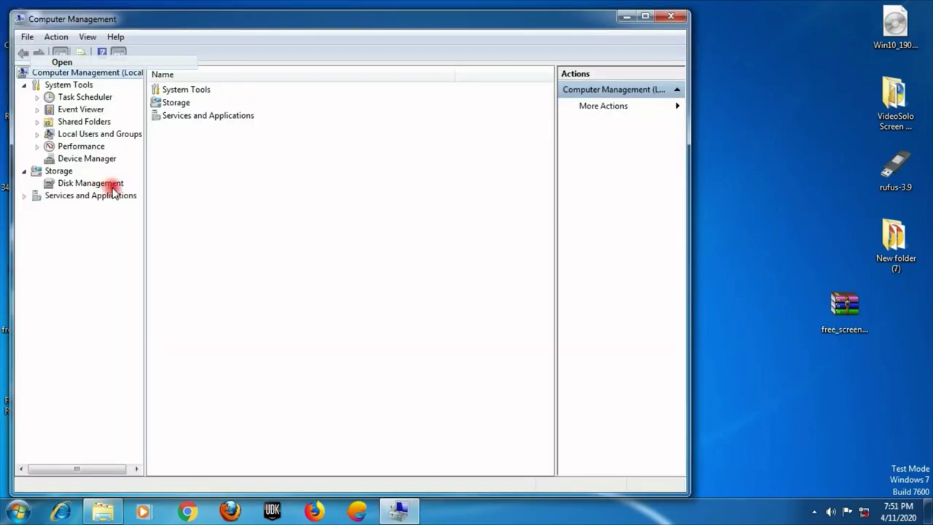
left_click(109, 183)
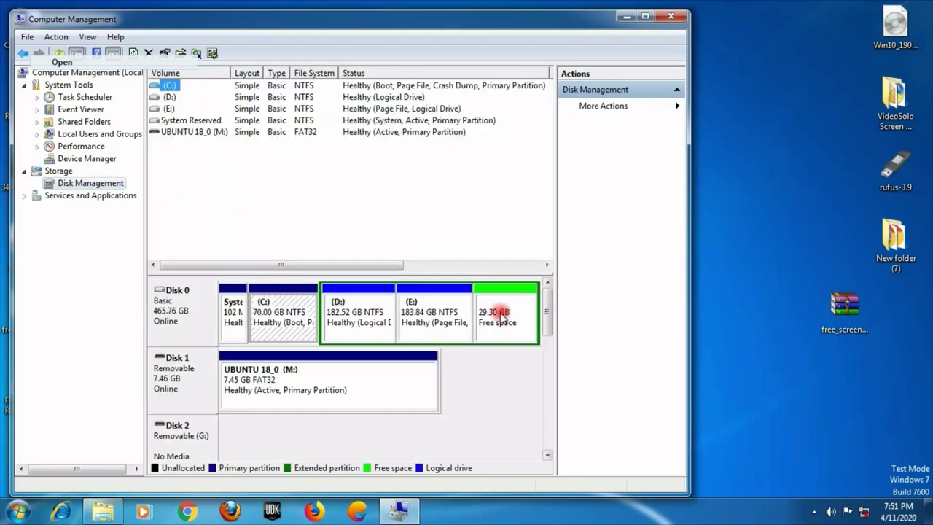
Step: Examine the volume options of partition E: and the free space on Disk 0, and close Computer Management
left_click(438, 302)
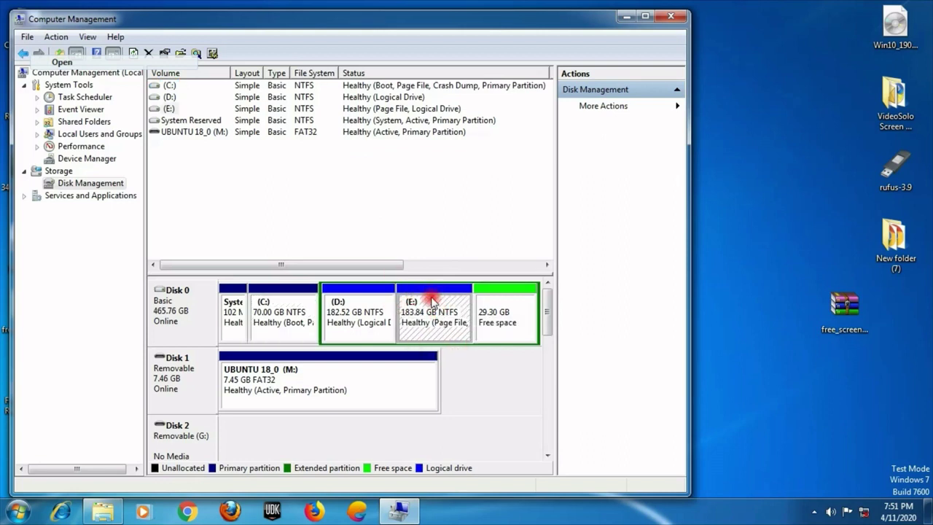
right_click(432, 301)
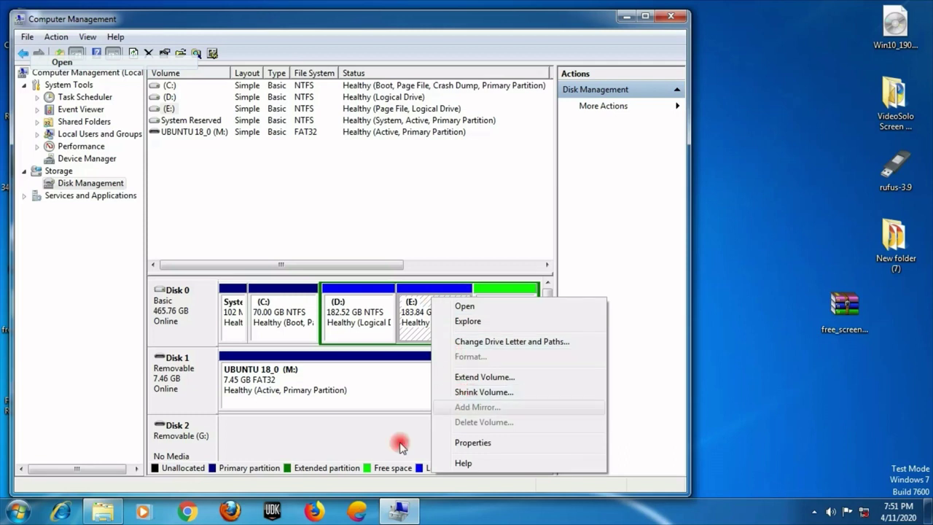
left_click(358, 444)
left_click(496, 307)
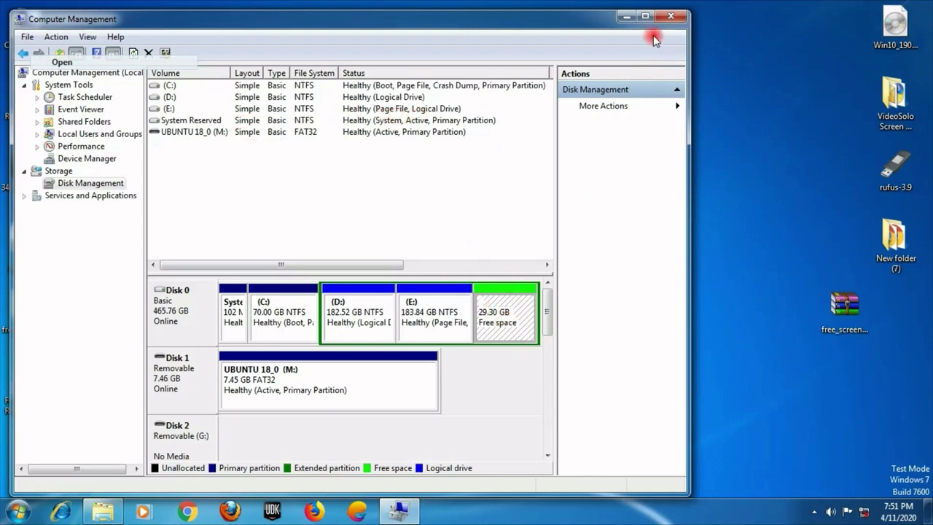
left_click(670, 16)
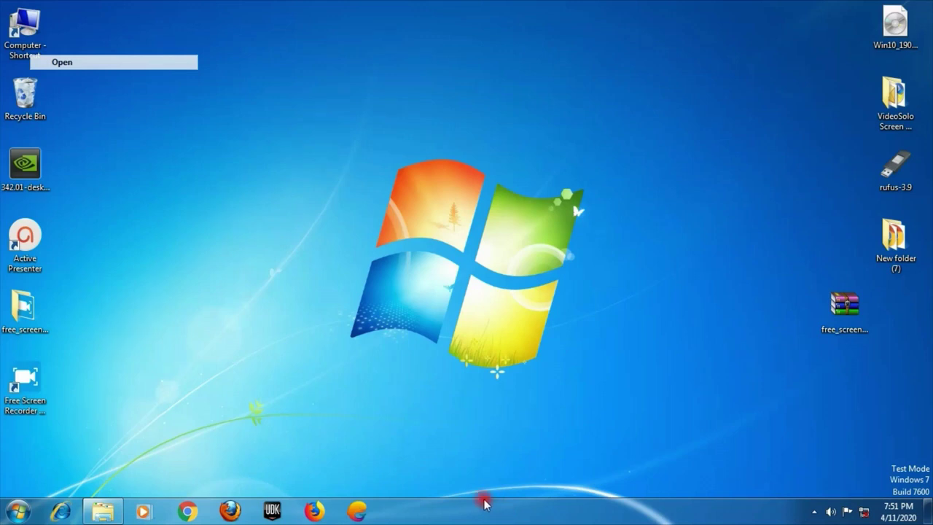